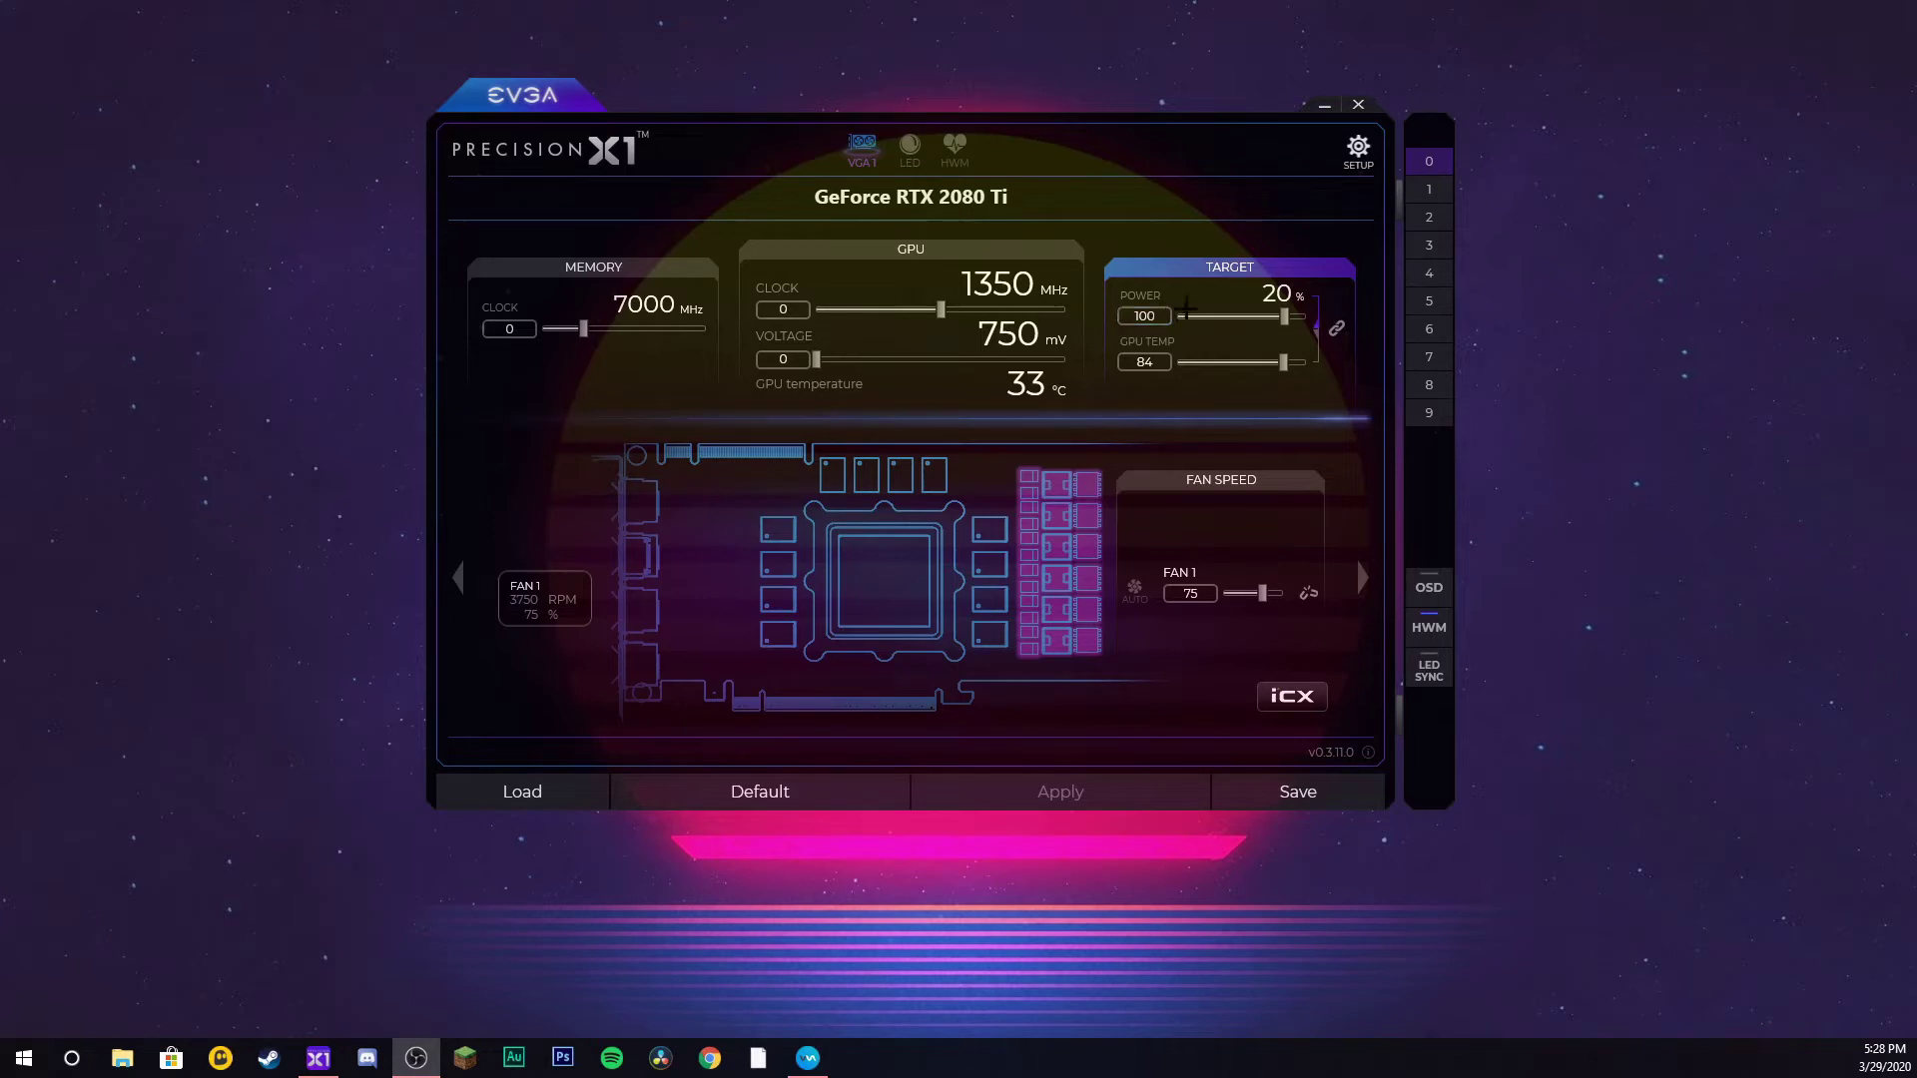
- Test the power target at 112, return it to 100, and launch Calculator
left_click_drag(1284, 316, 1307, 317)
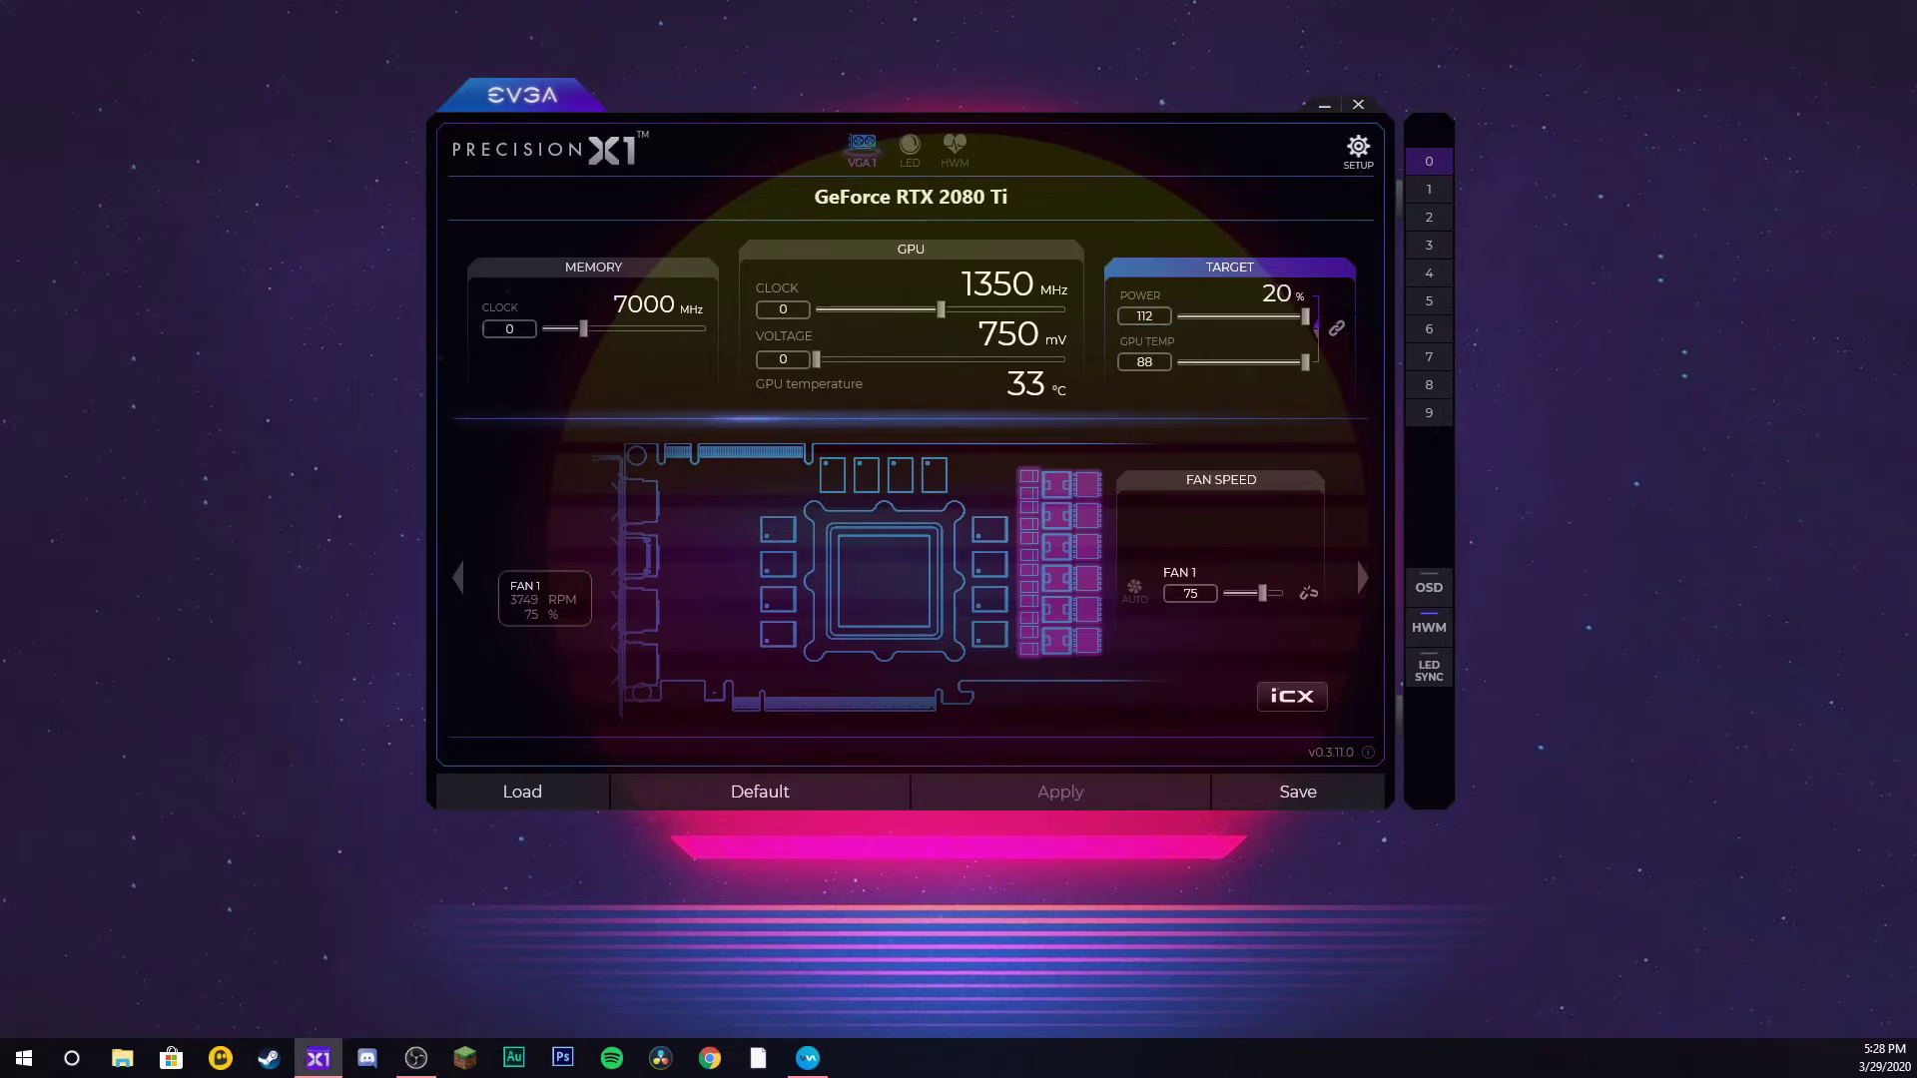
left_click_drag(1305, 317, 1284, 315)
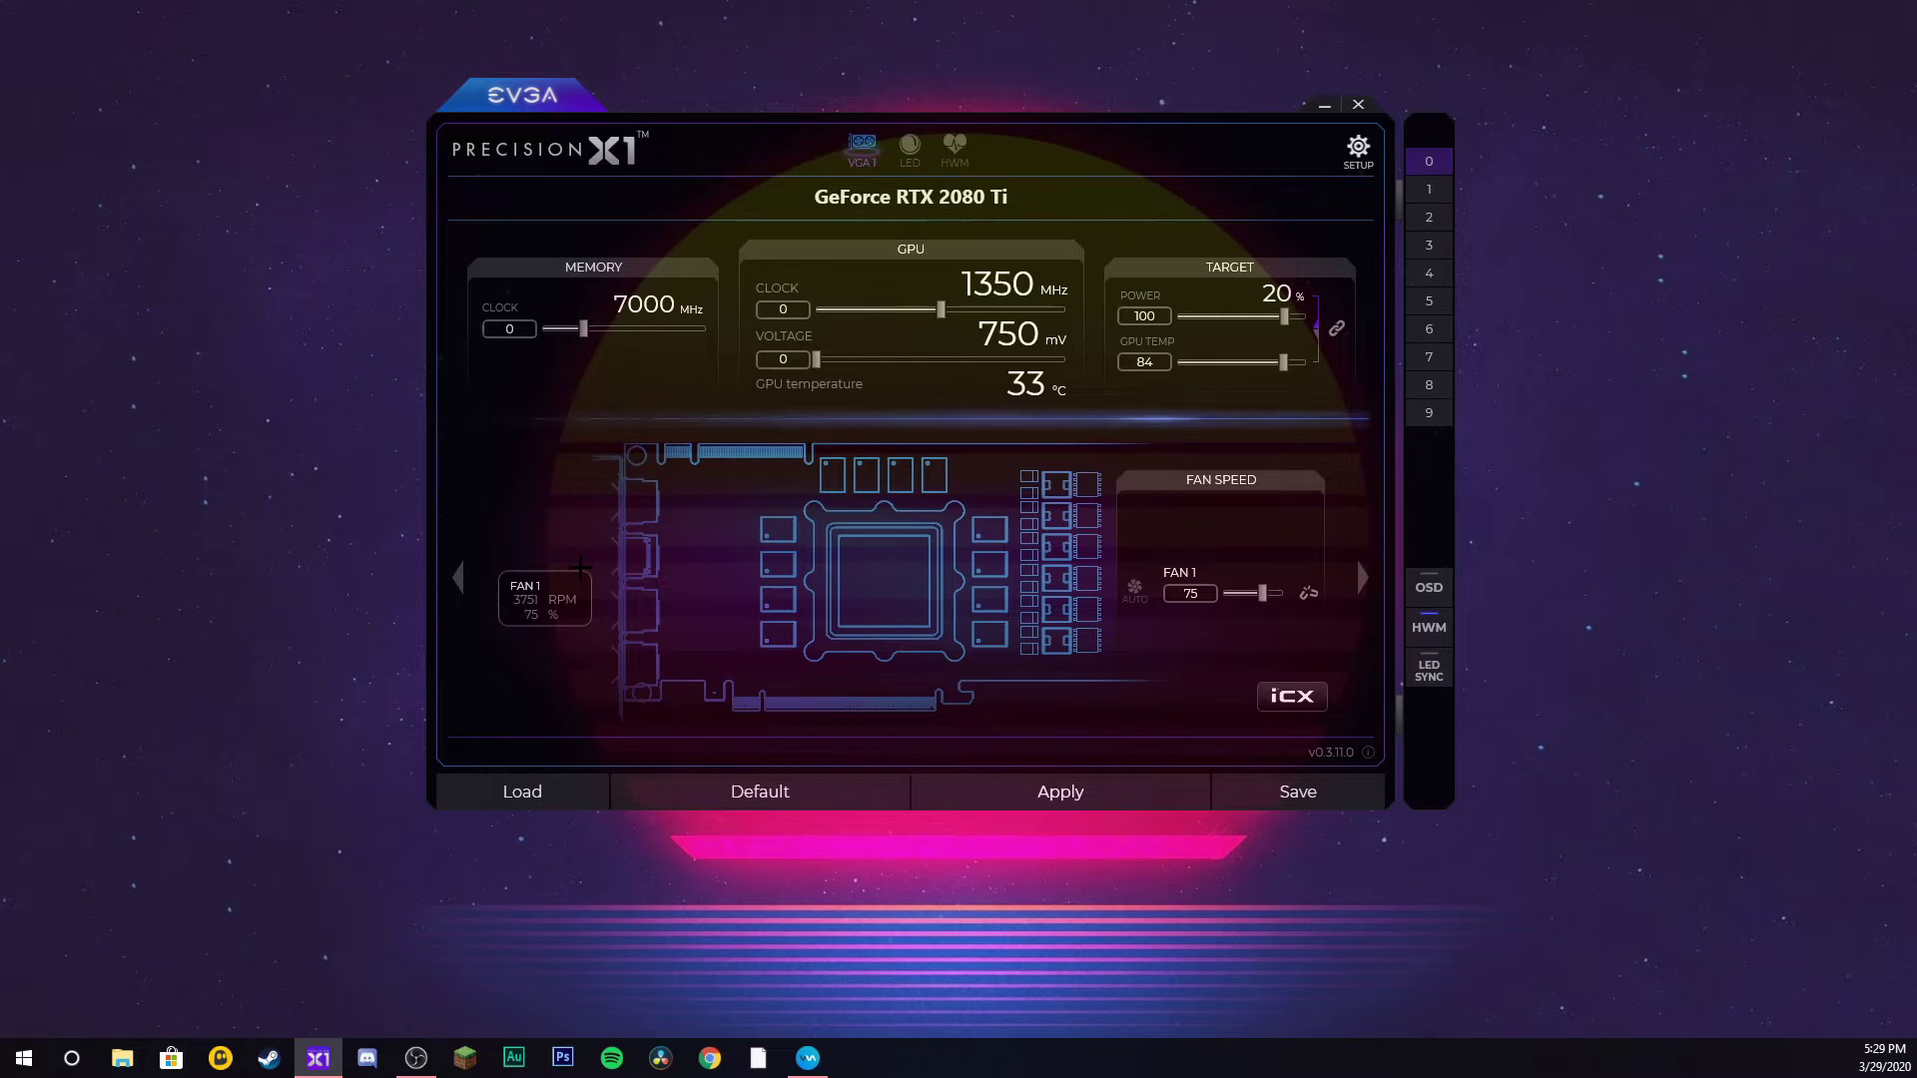
left_click(90, 1057)
type("ca")
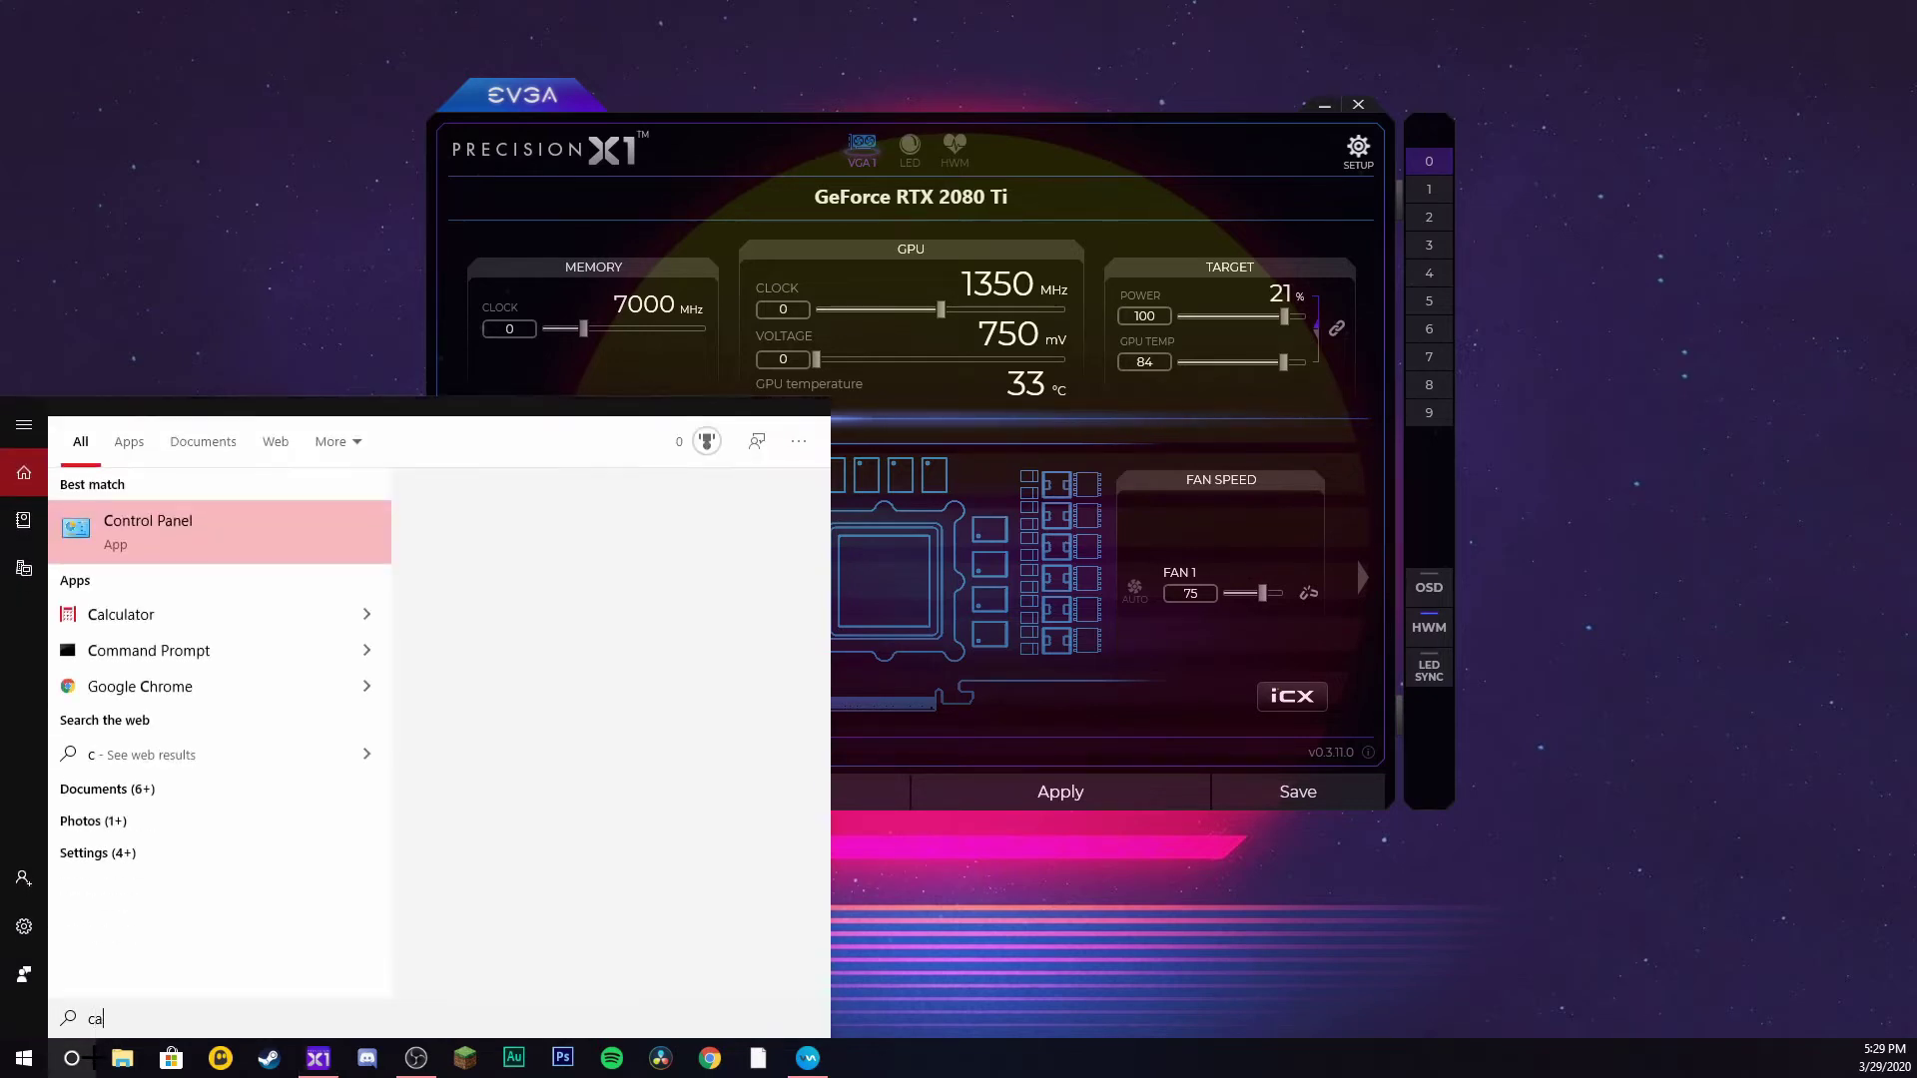
type("l")
key("Return")
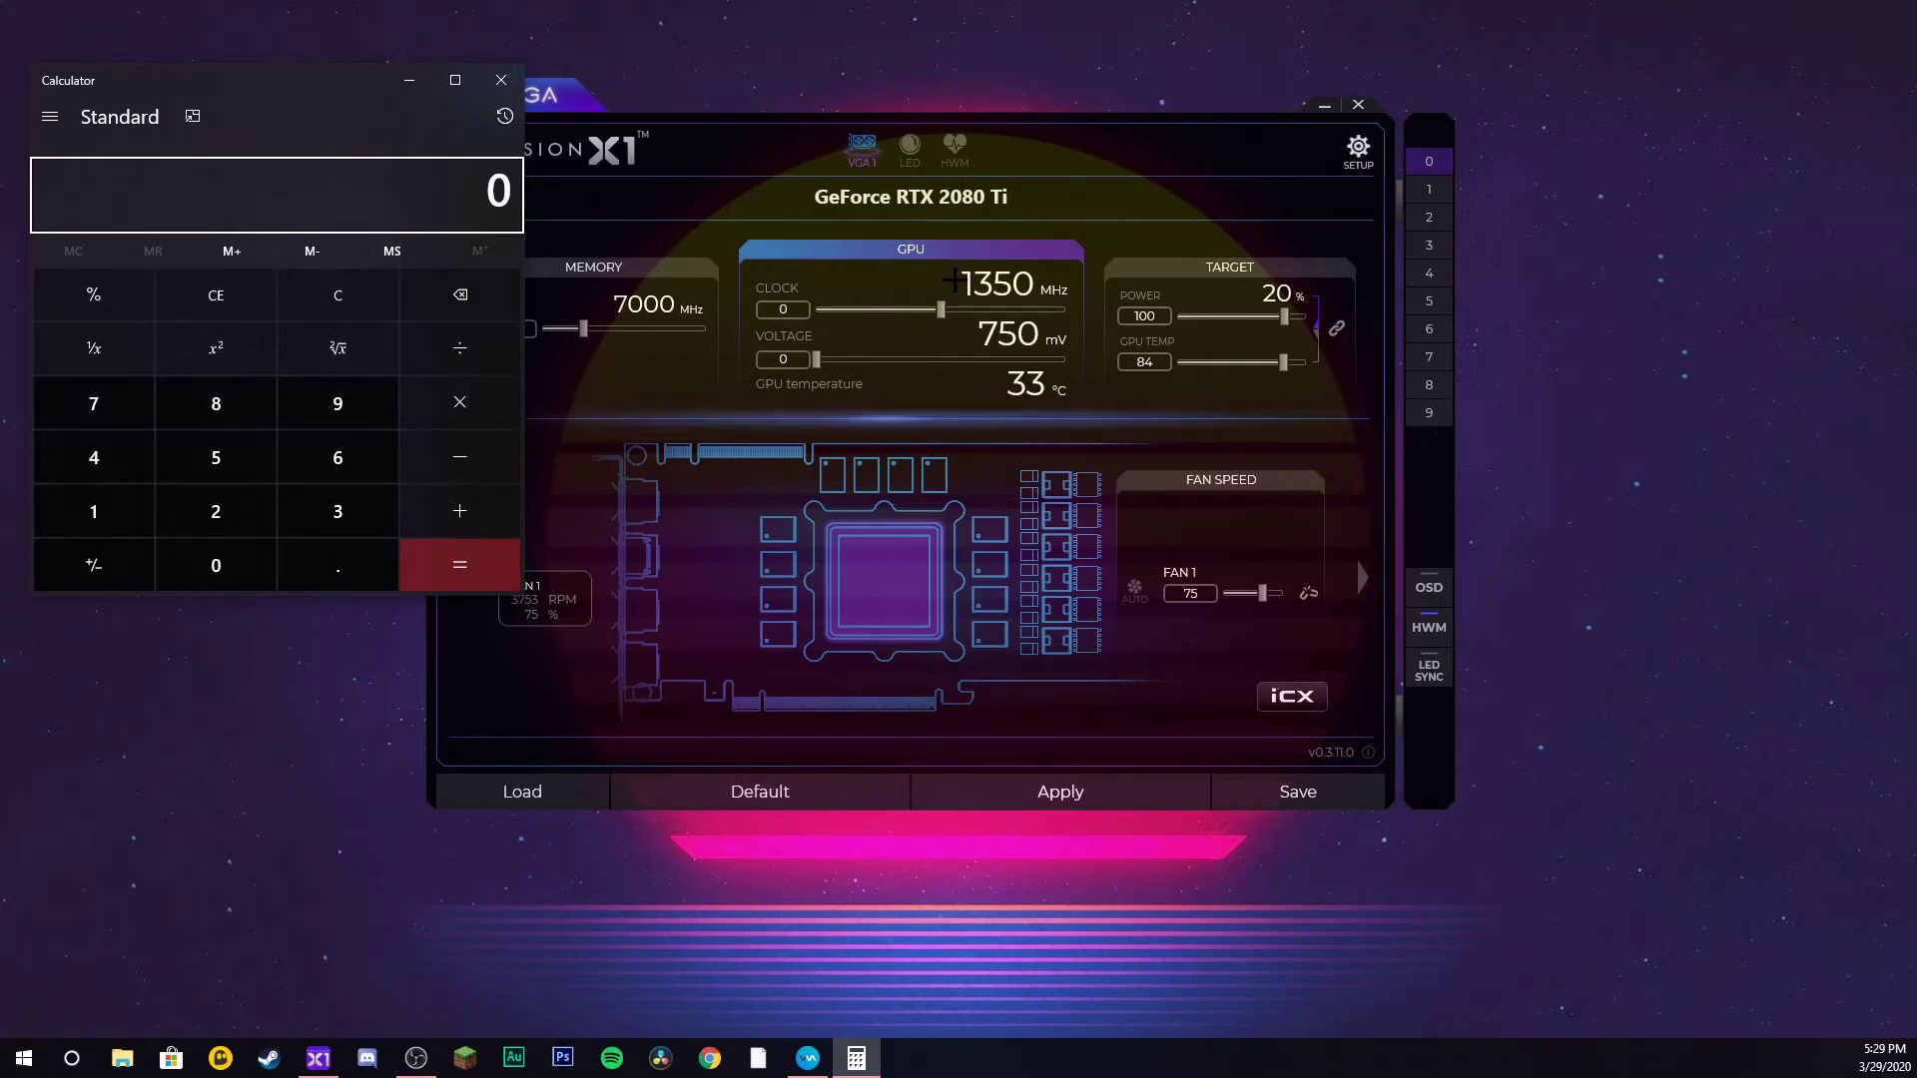
- Multiply 1350 by 0.20 in Calculator to get 270
left_click(96, 512)
left_click(337, 511)
left_click(215, 458)
left_click(216, 566)
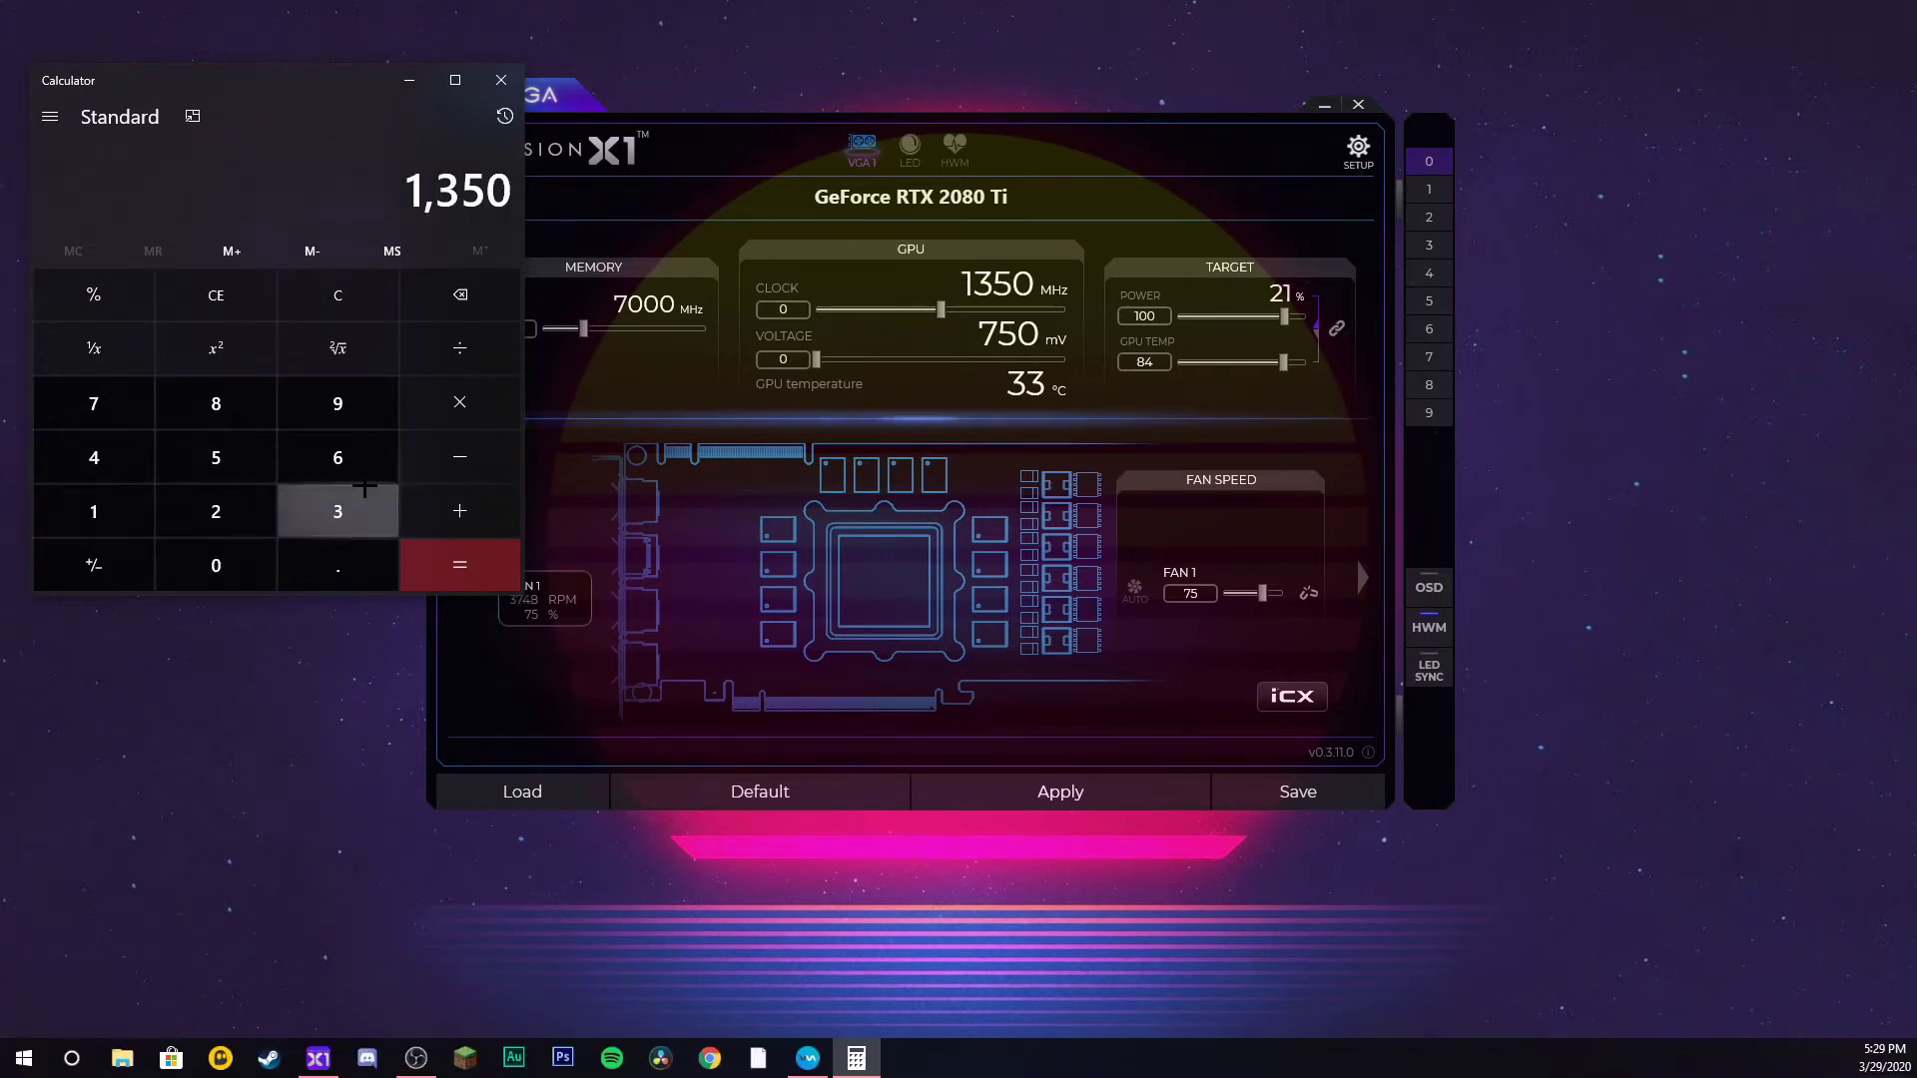
left_click(459, 402)
left_click(338, 565)
left_click(215, 509)
left_click(228, 551)
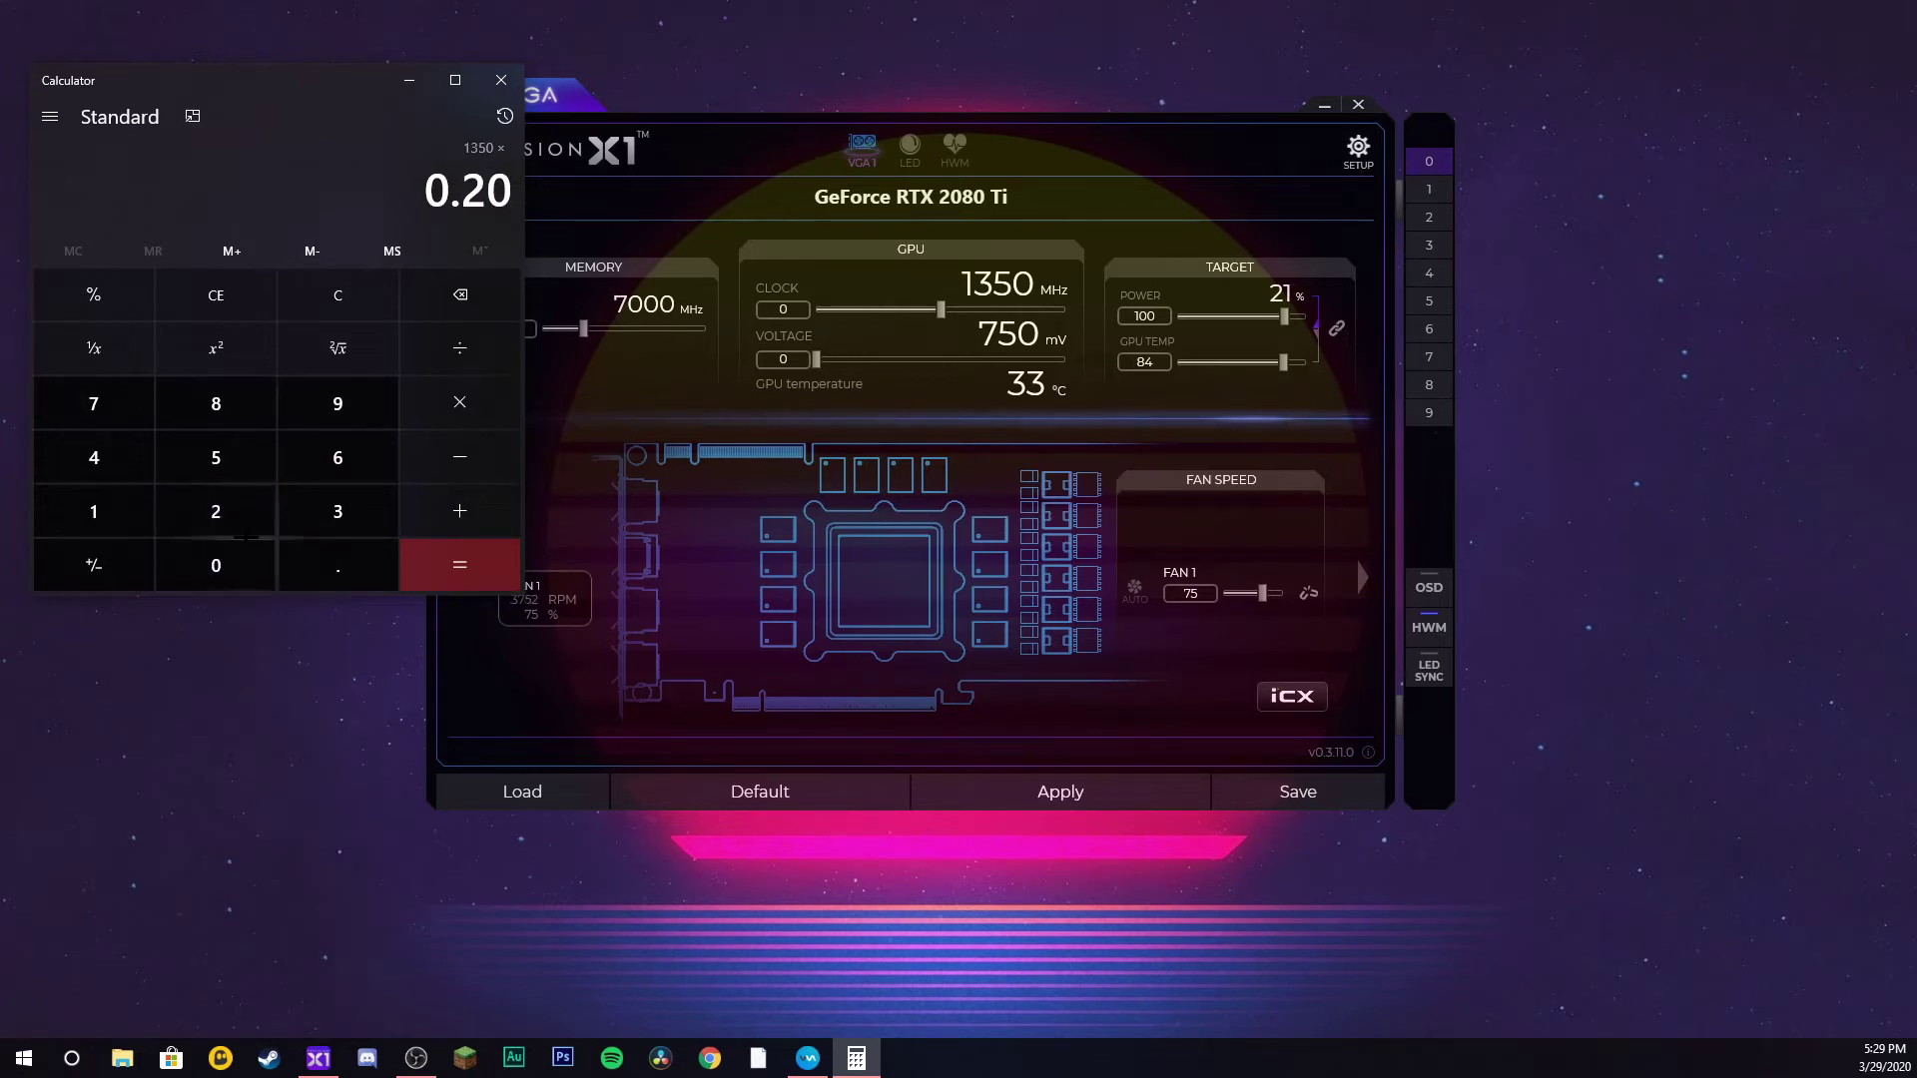
left_click(435, 556)
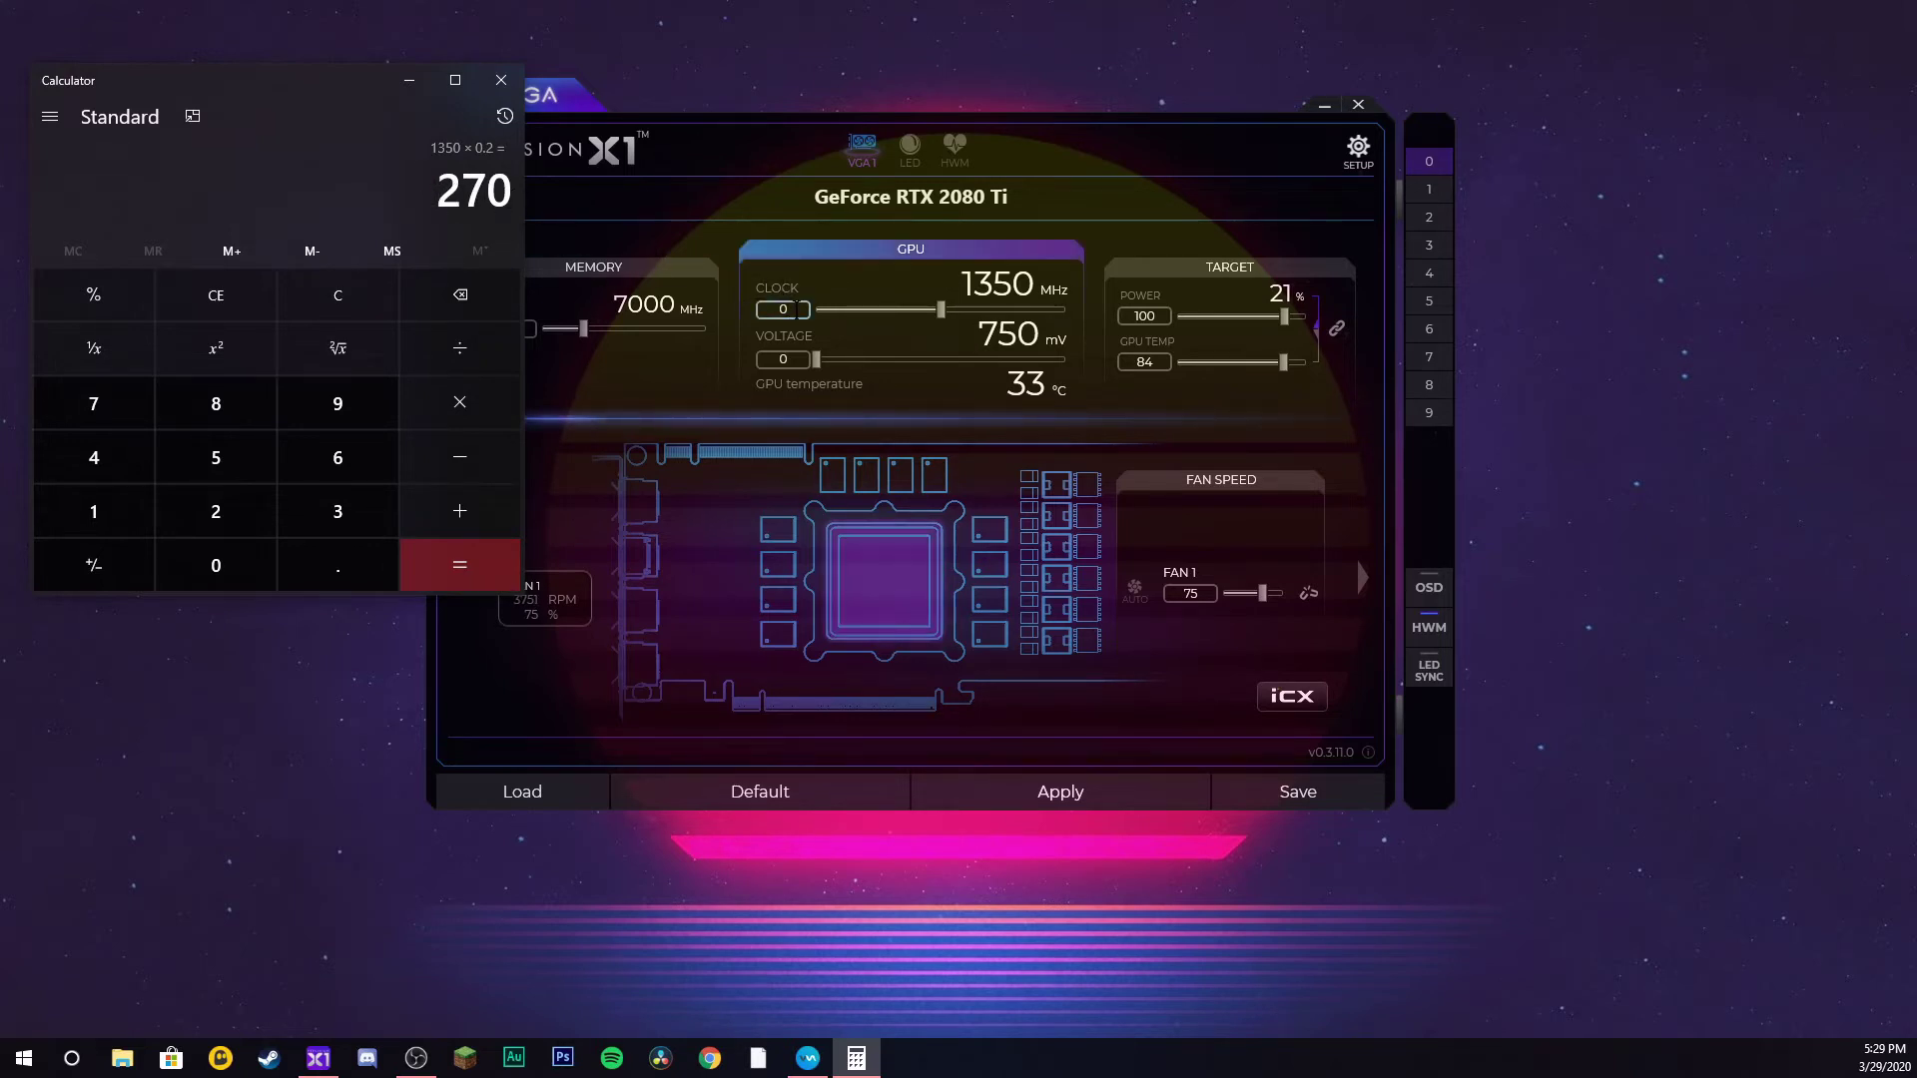
- Enter and apply a +270 GPU clock offset, bringing the core to 1410 MHz
left_click(757, 308)
type("270")
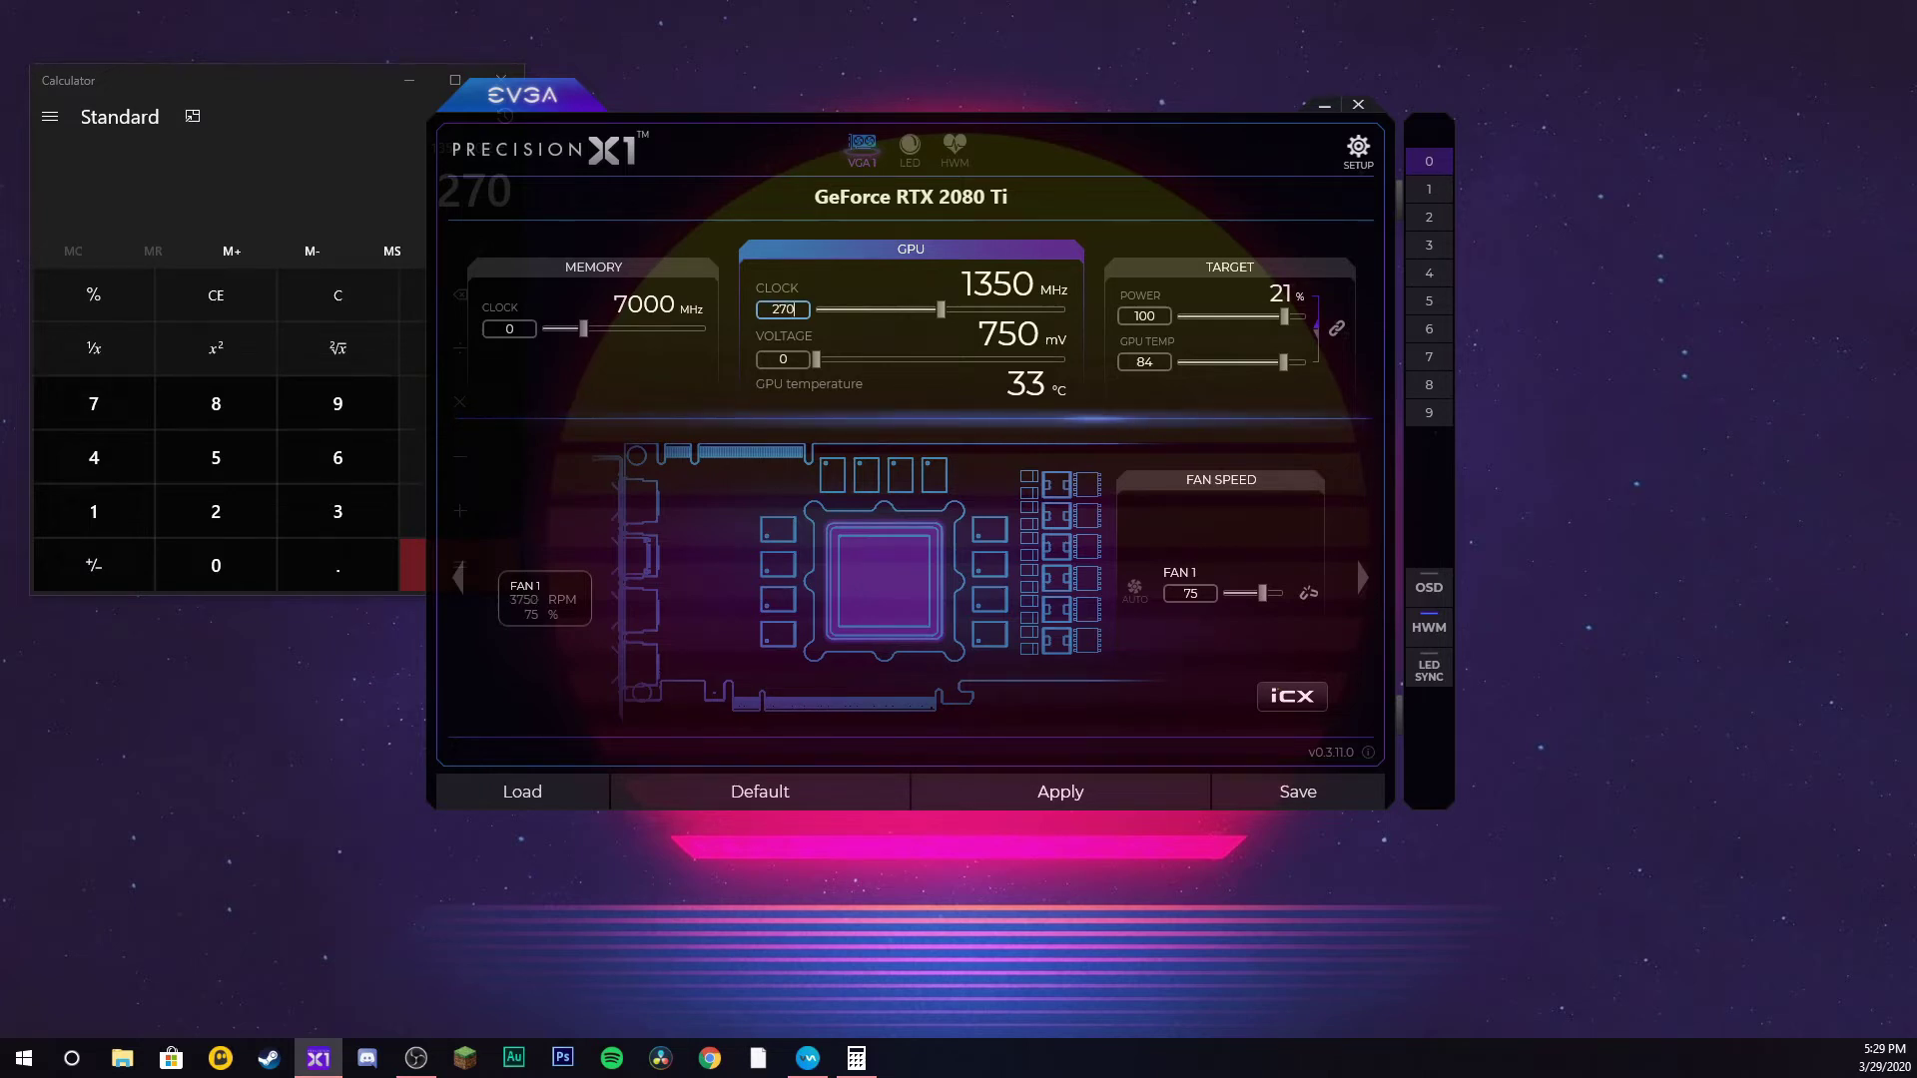
key("Return")
left_click(1126, 793)
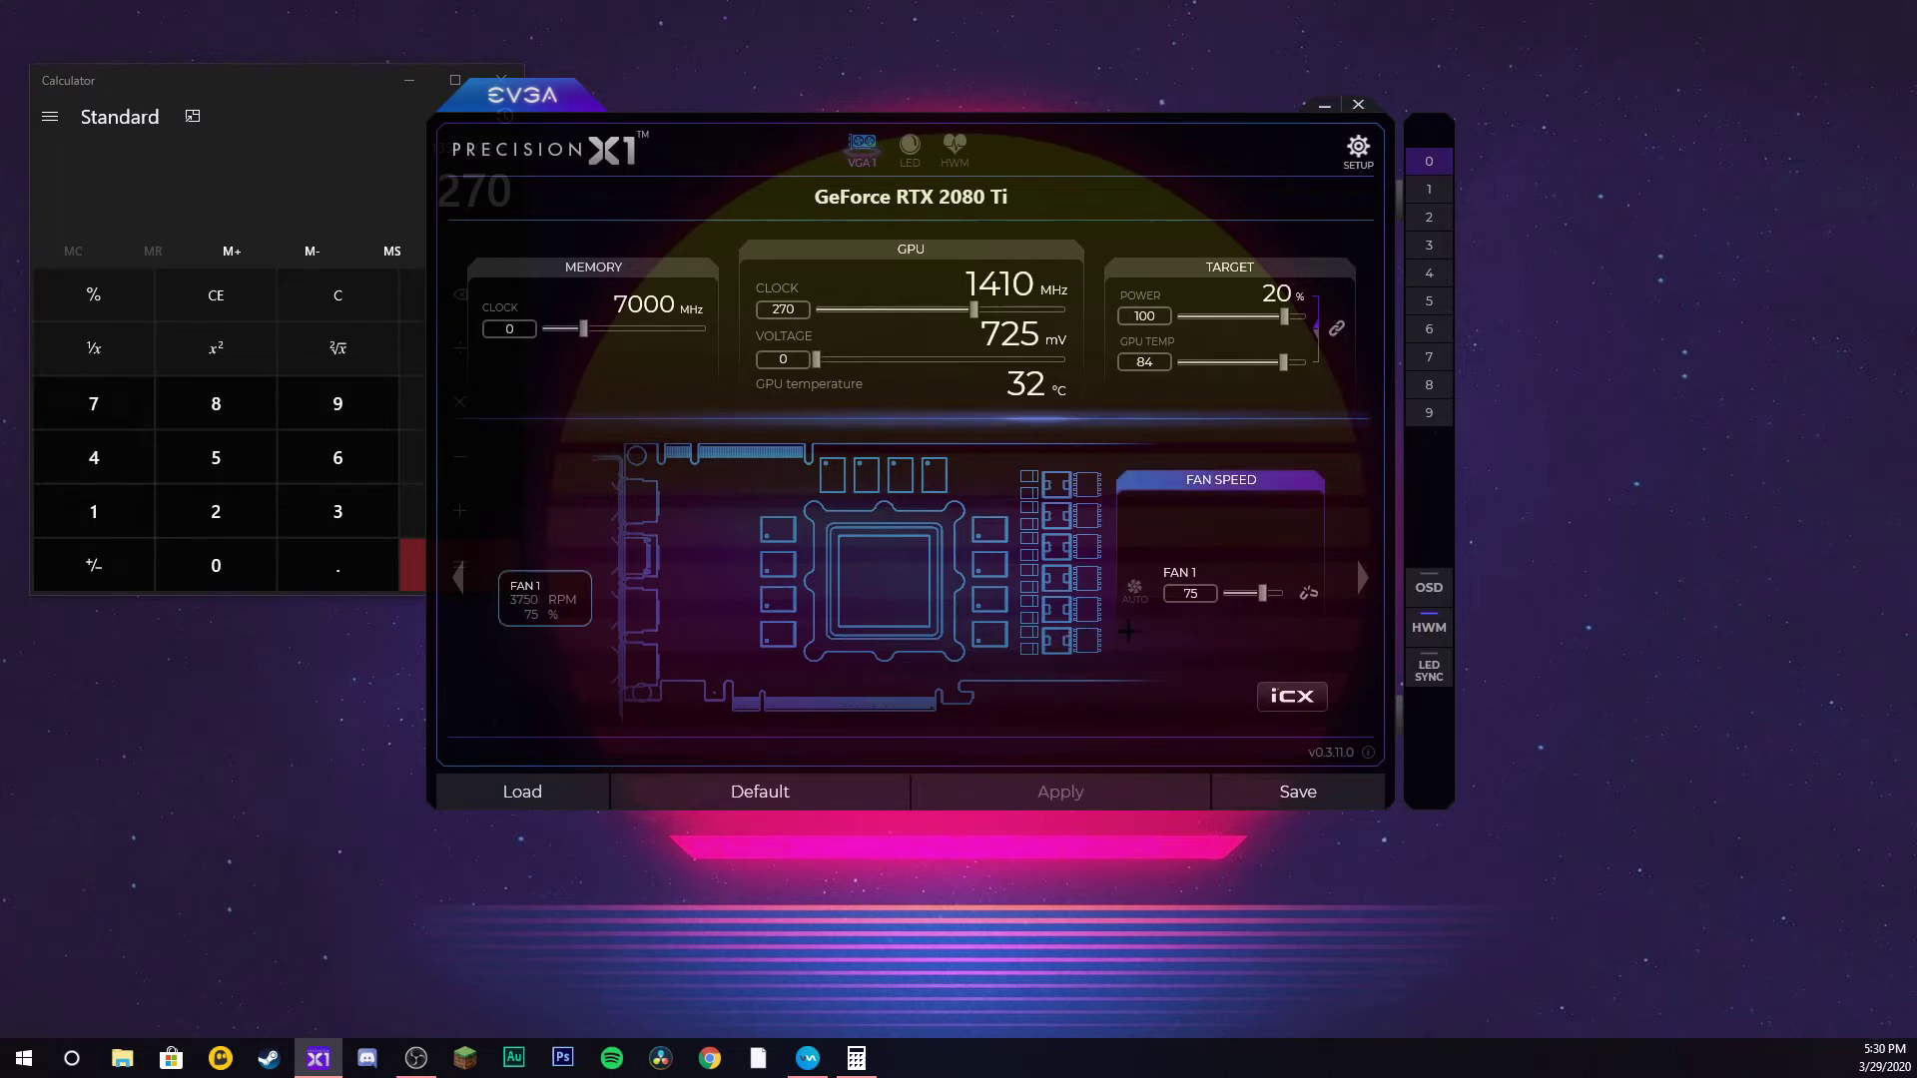
- Raise Fan 1 to 90% and apply it, reaching about 4500 RPM
left_click_drag(1263, 593, 1276, 593)
left_click(1125, 778)
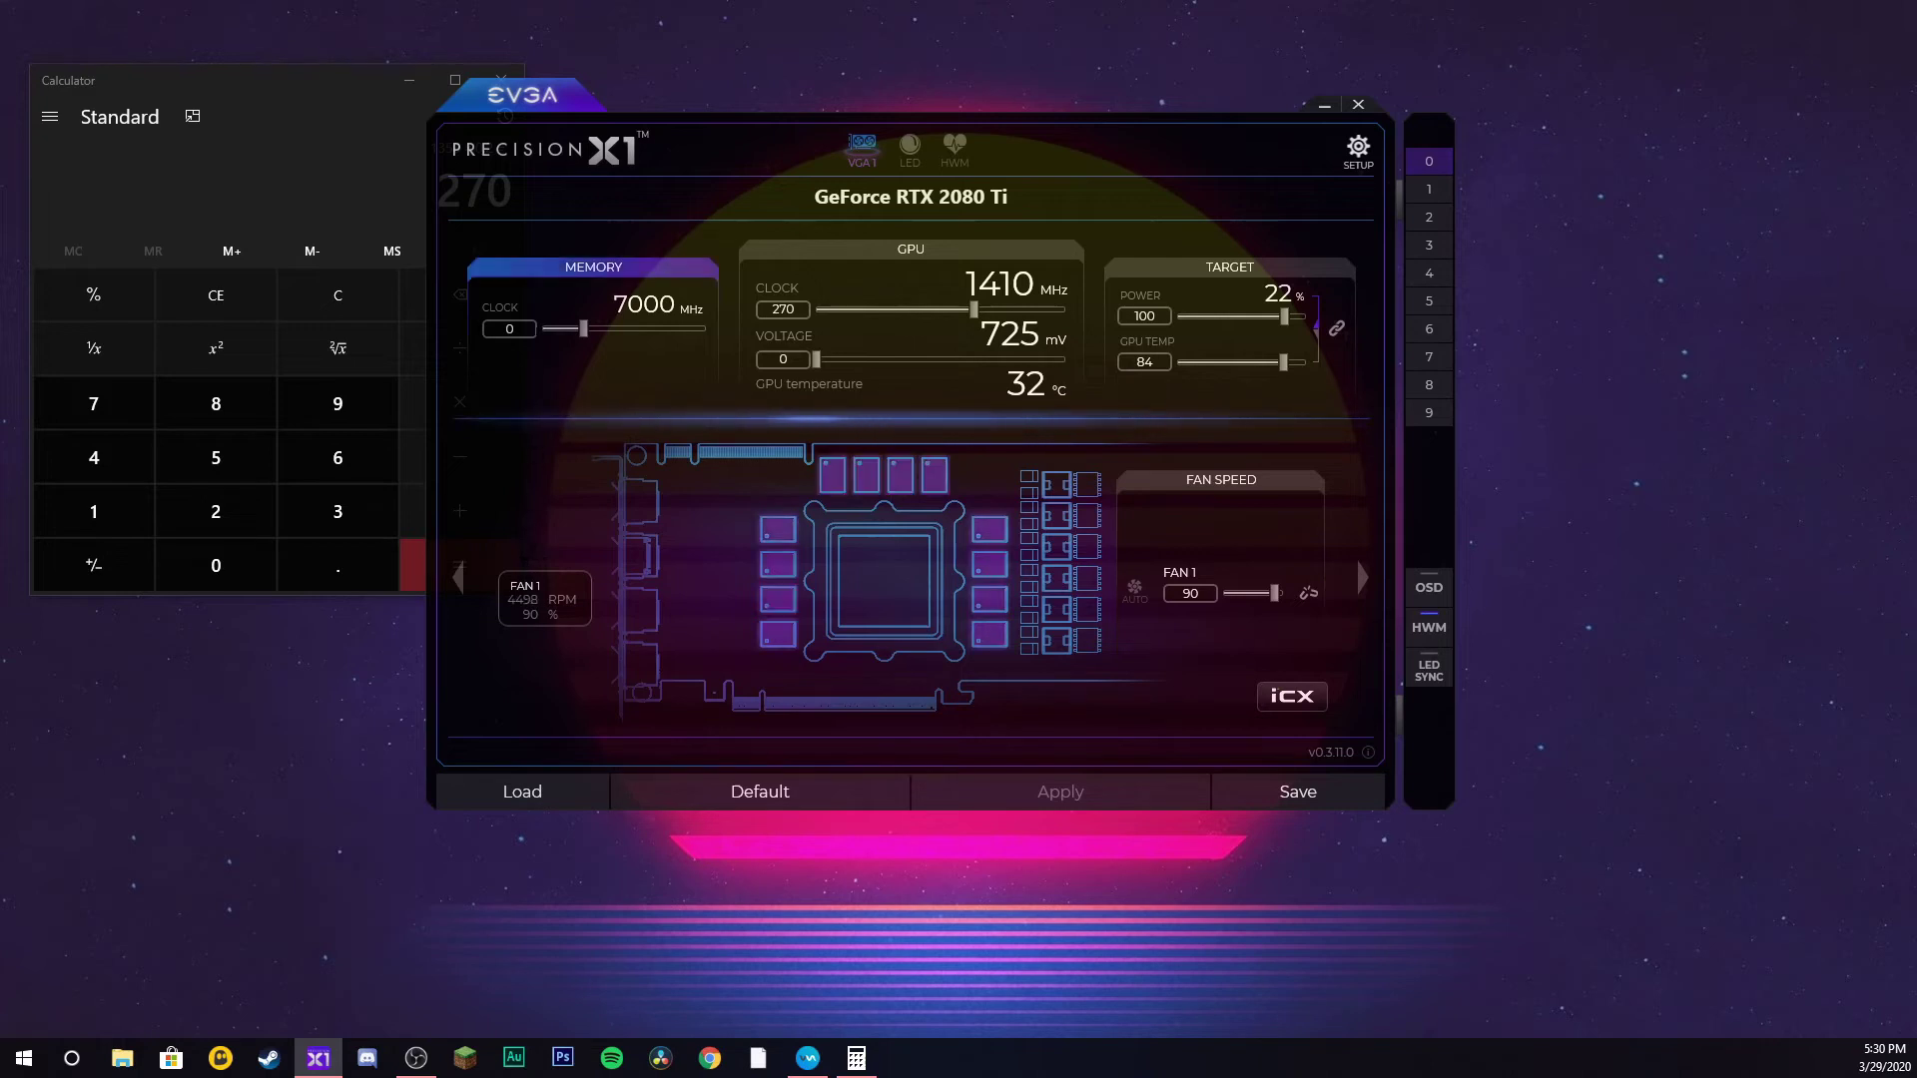
- Enter and apply a +750 memory clock offset so memory reads 7750 MHz
left_click(509, 329)
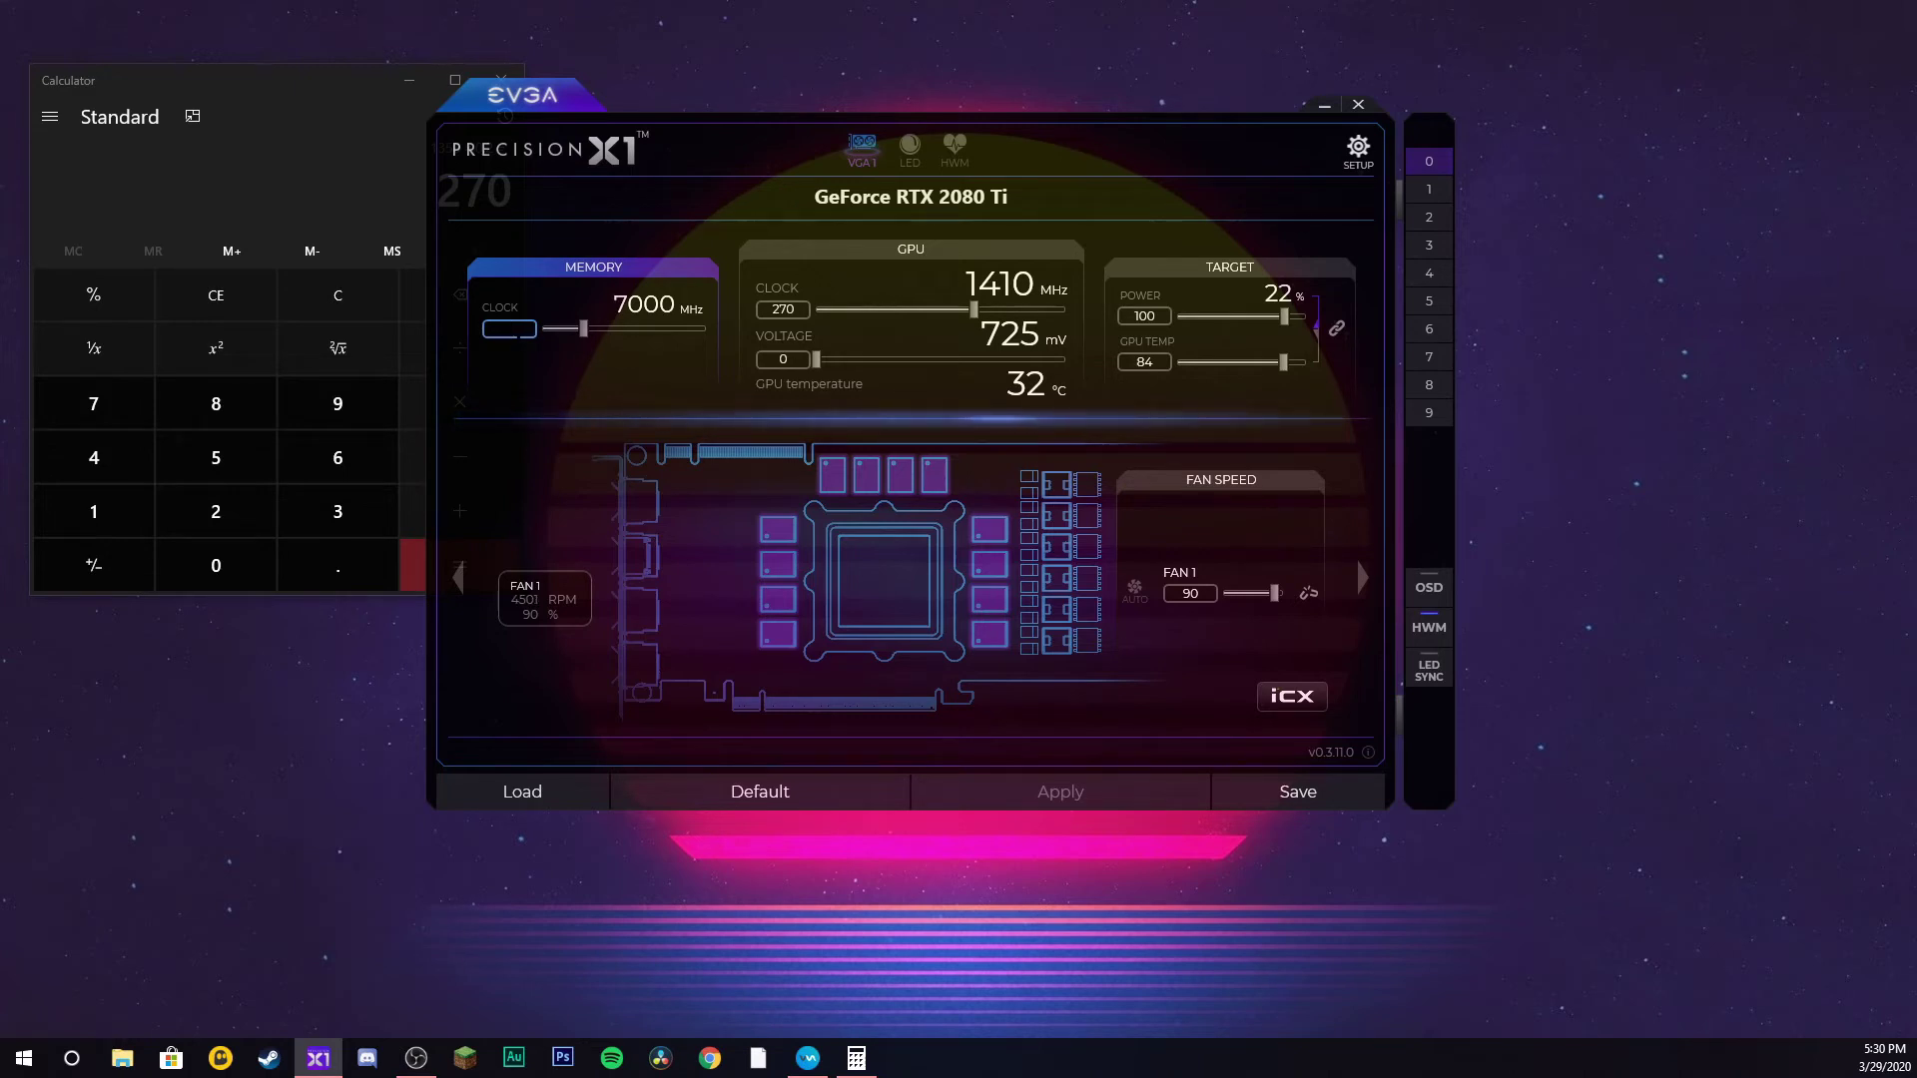
type("750")
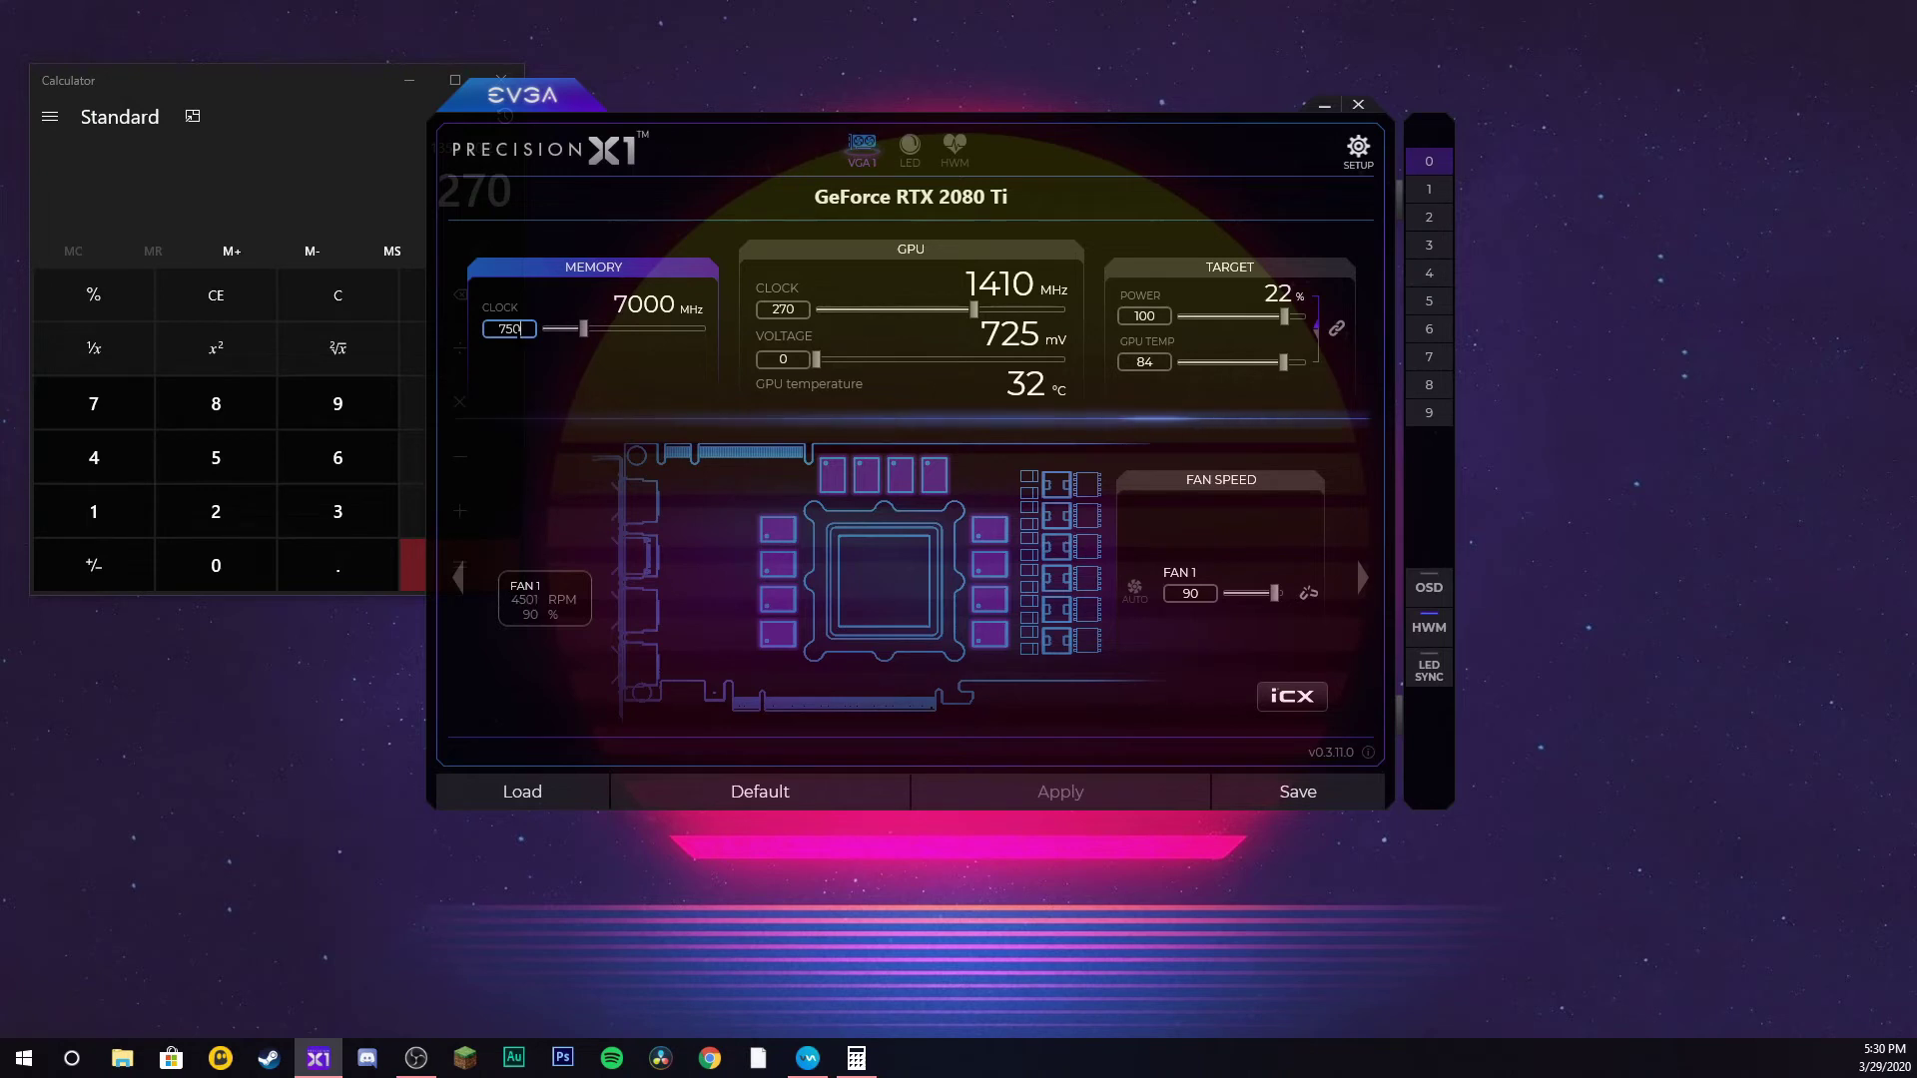
key("Return")
left_click(1031, 792)
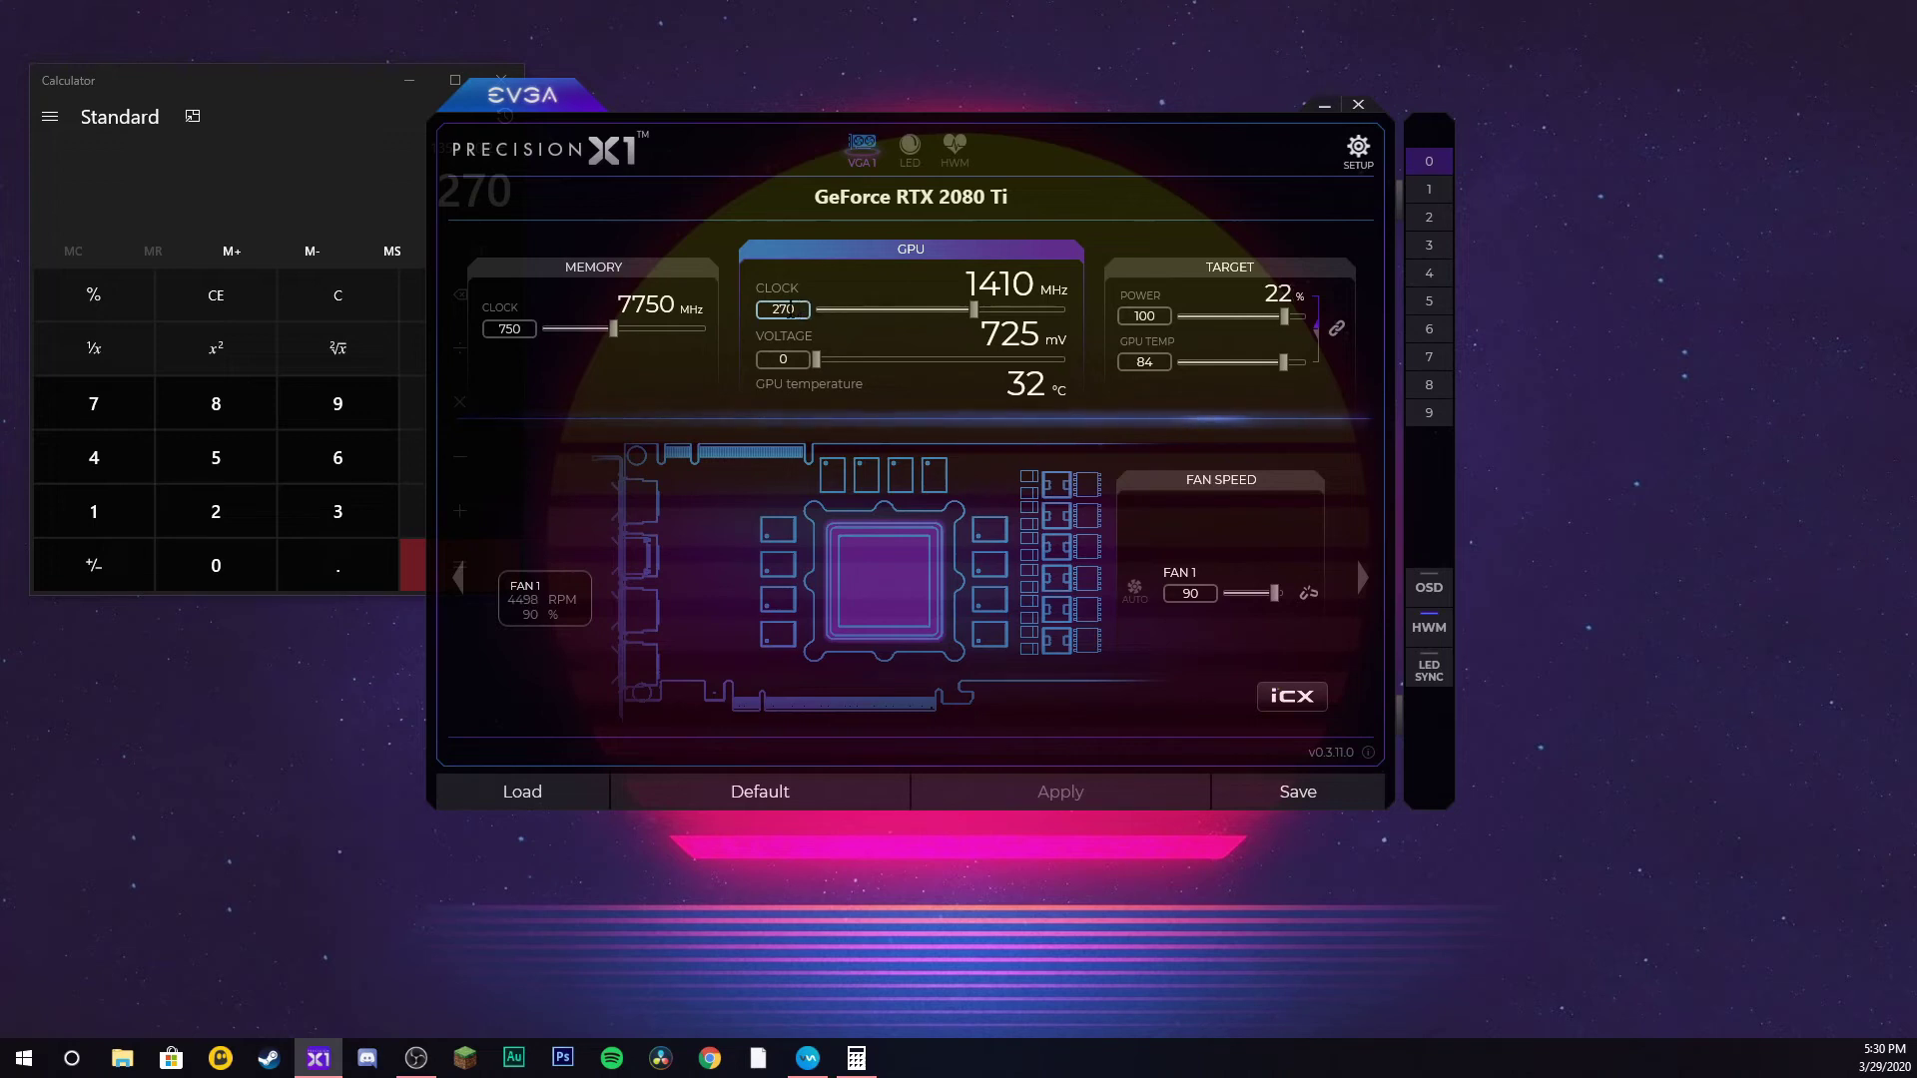
- Divide 270 by 2 in Calculator to get 135
left_click(383, 138)
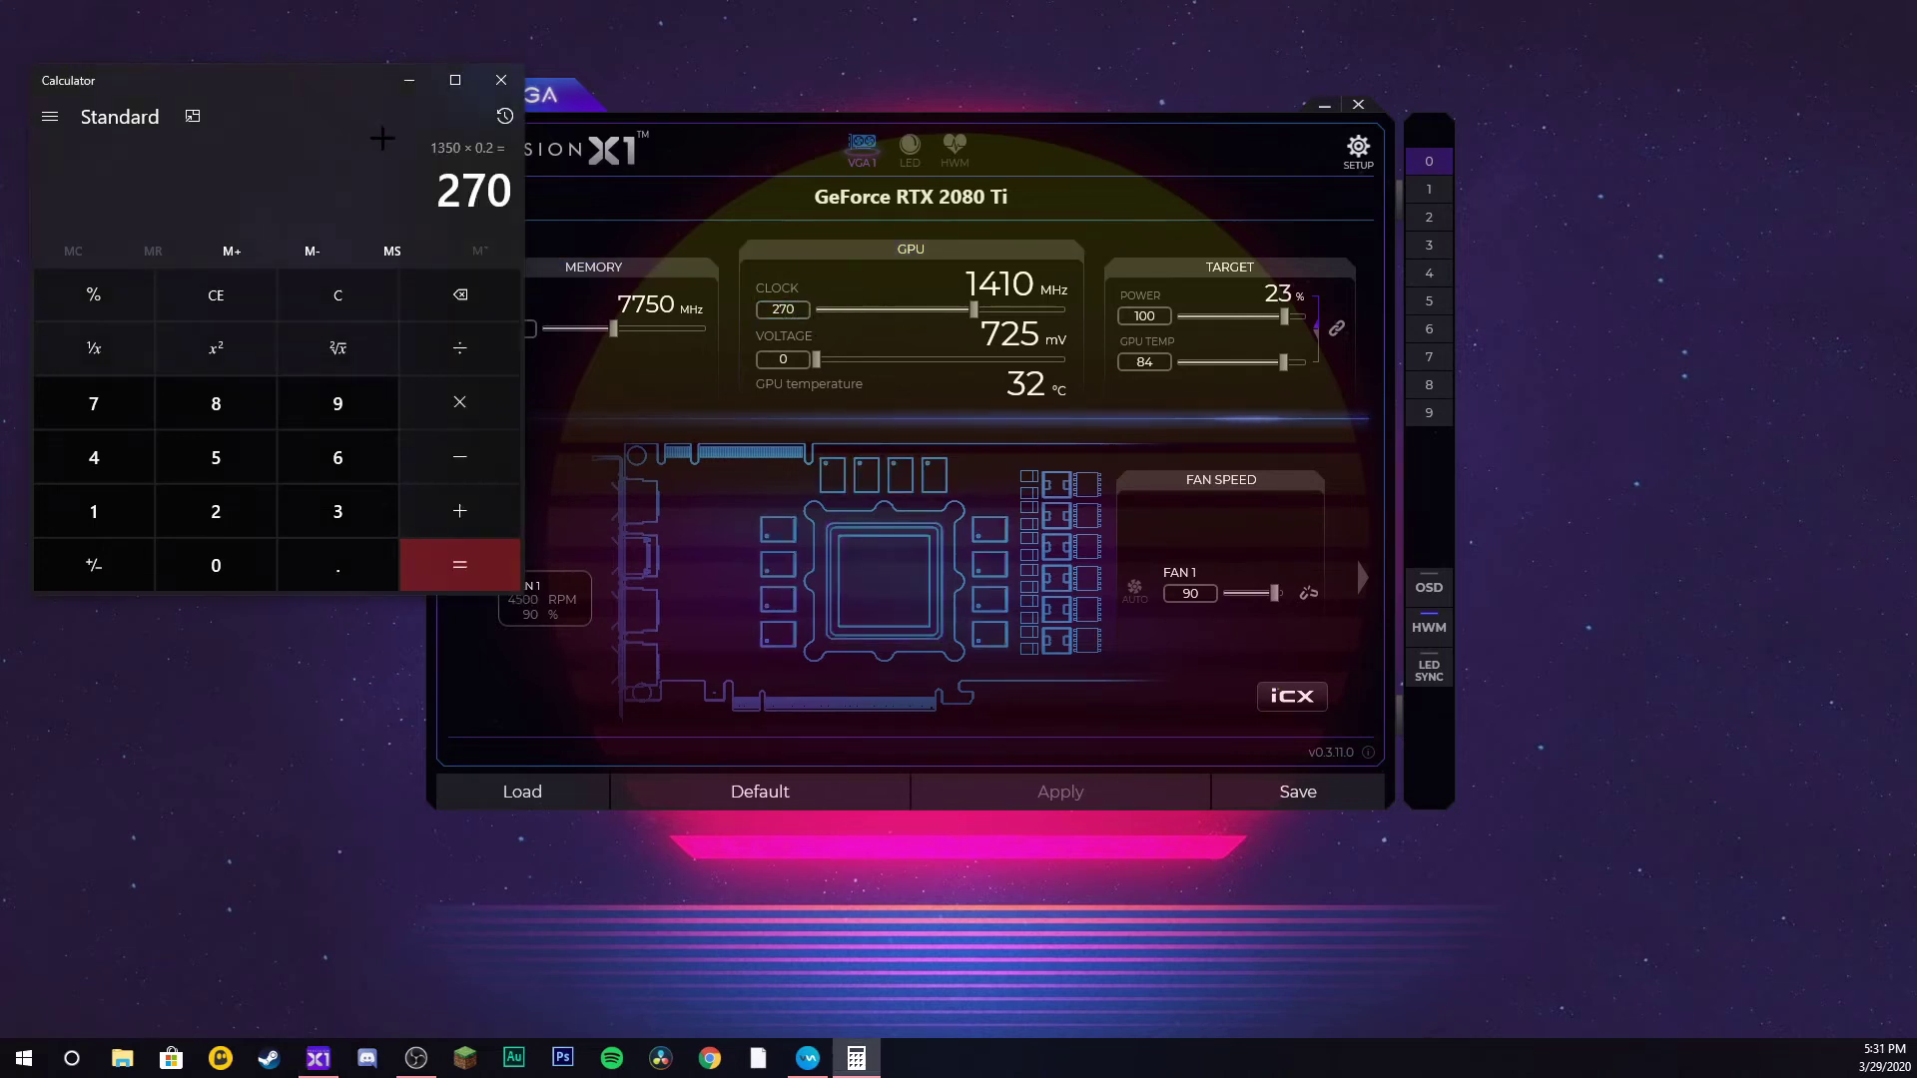
left_click(461, 349)
left_click(252, 509)
left_click(458, 565)
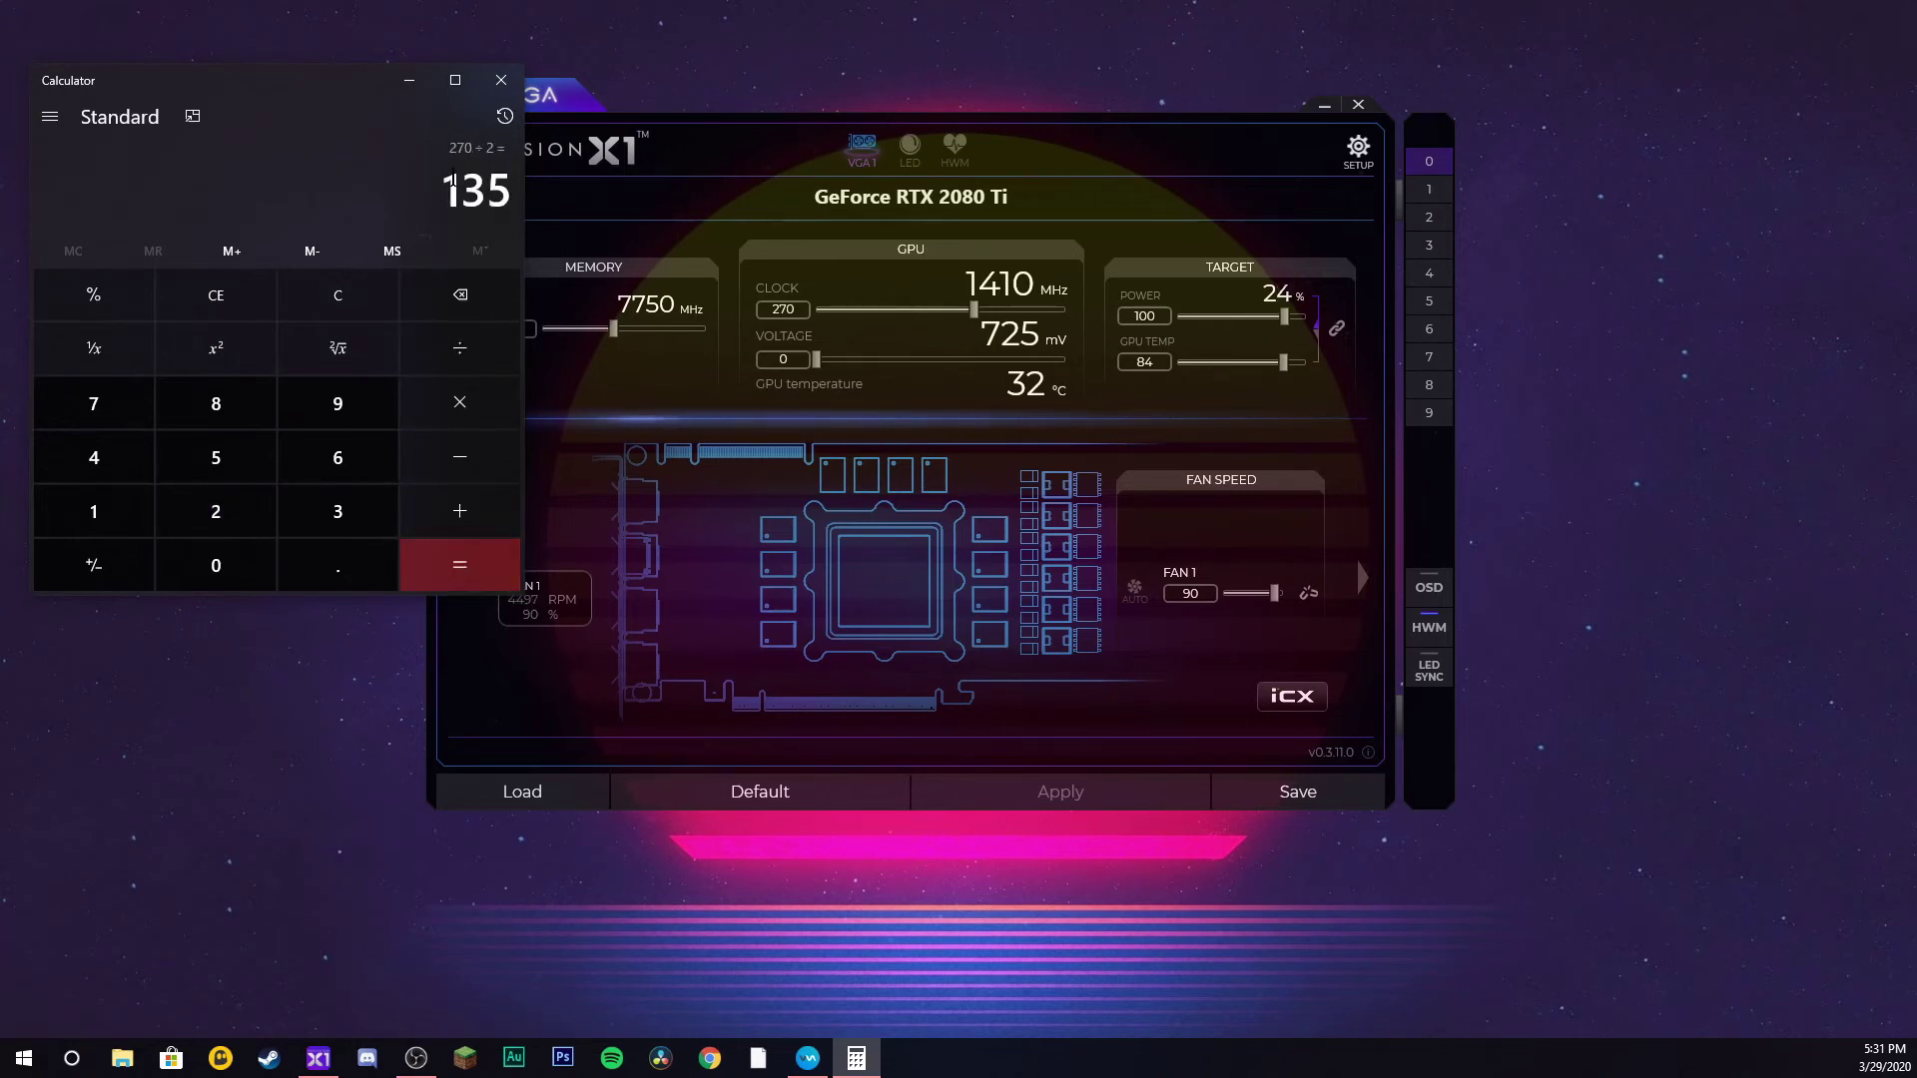
- Add 270 to 135 in Calculator to get 405
left_click(658, 100)
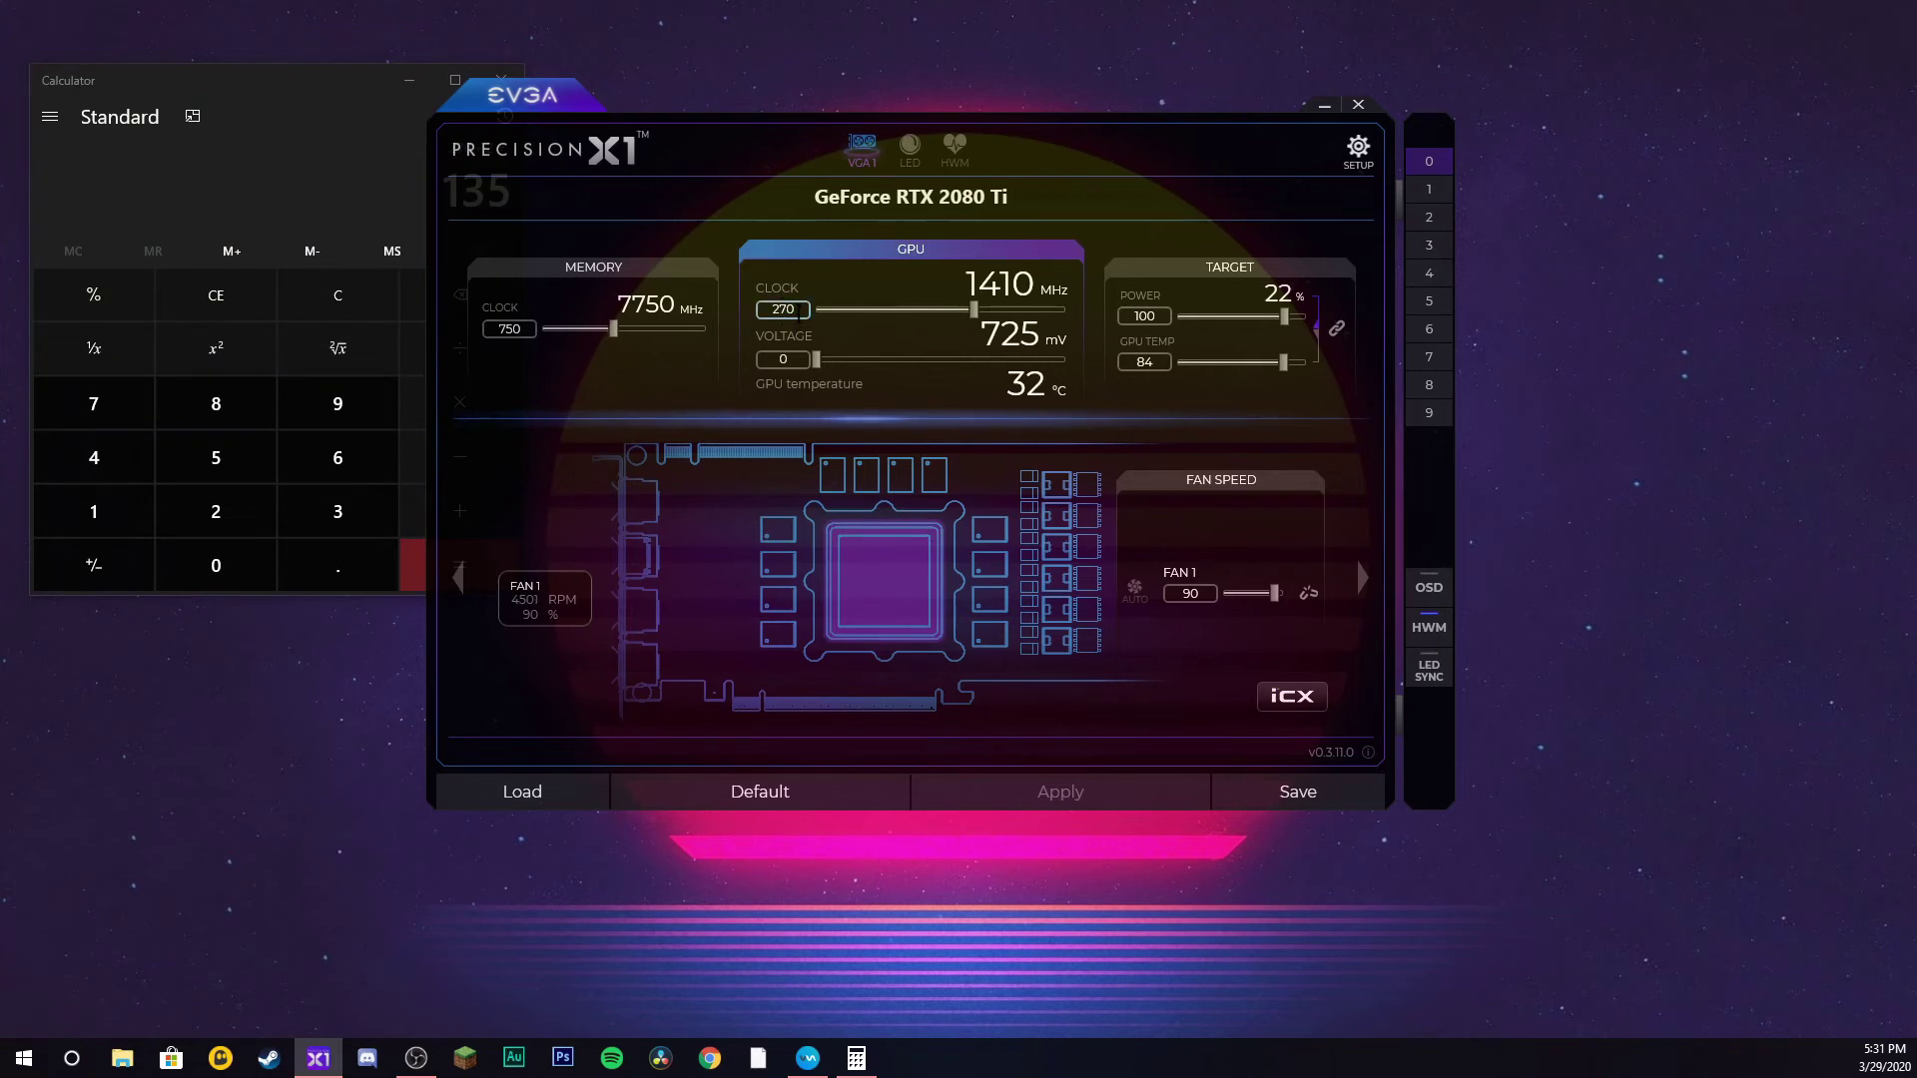
left_click(304, 193)
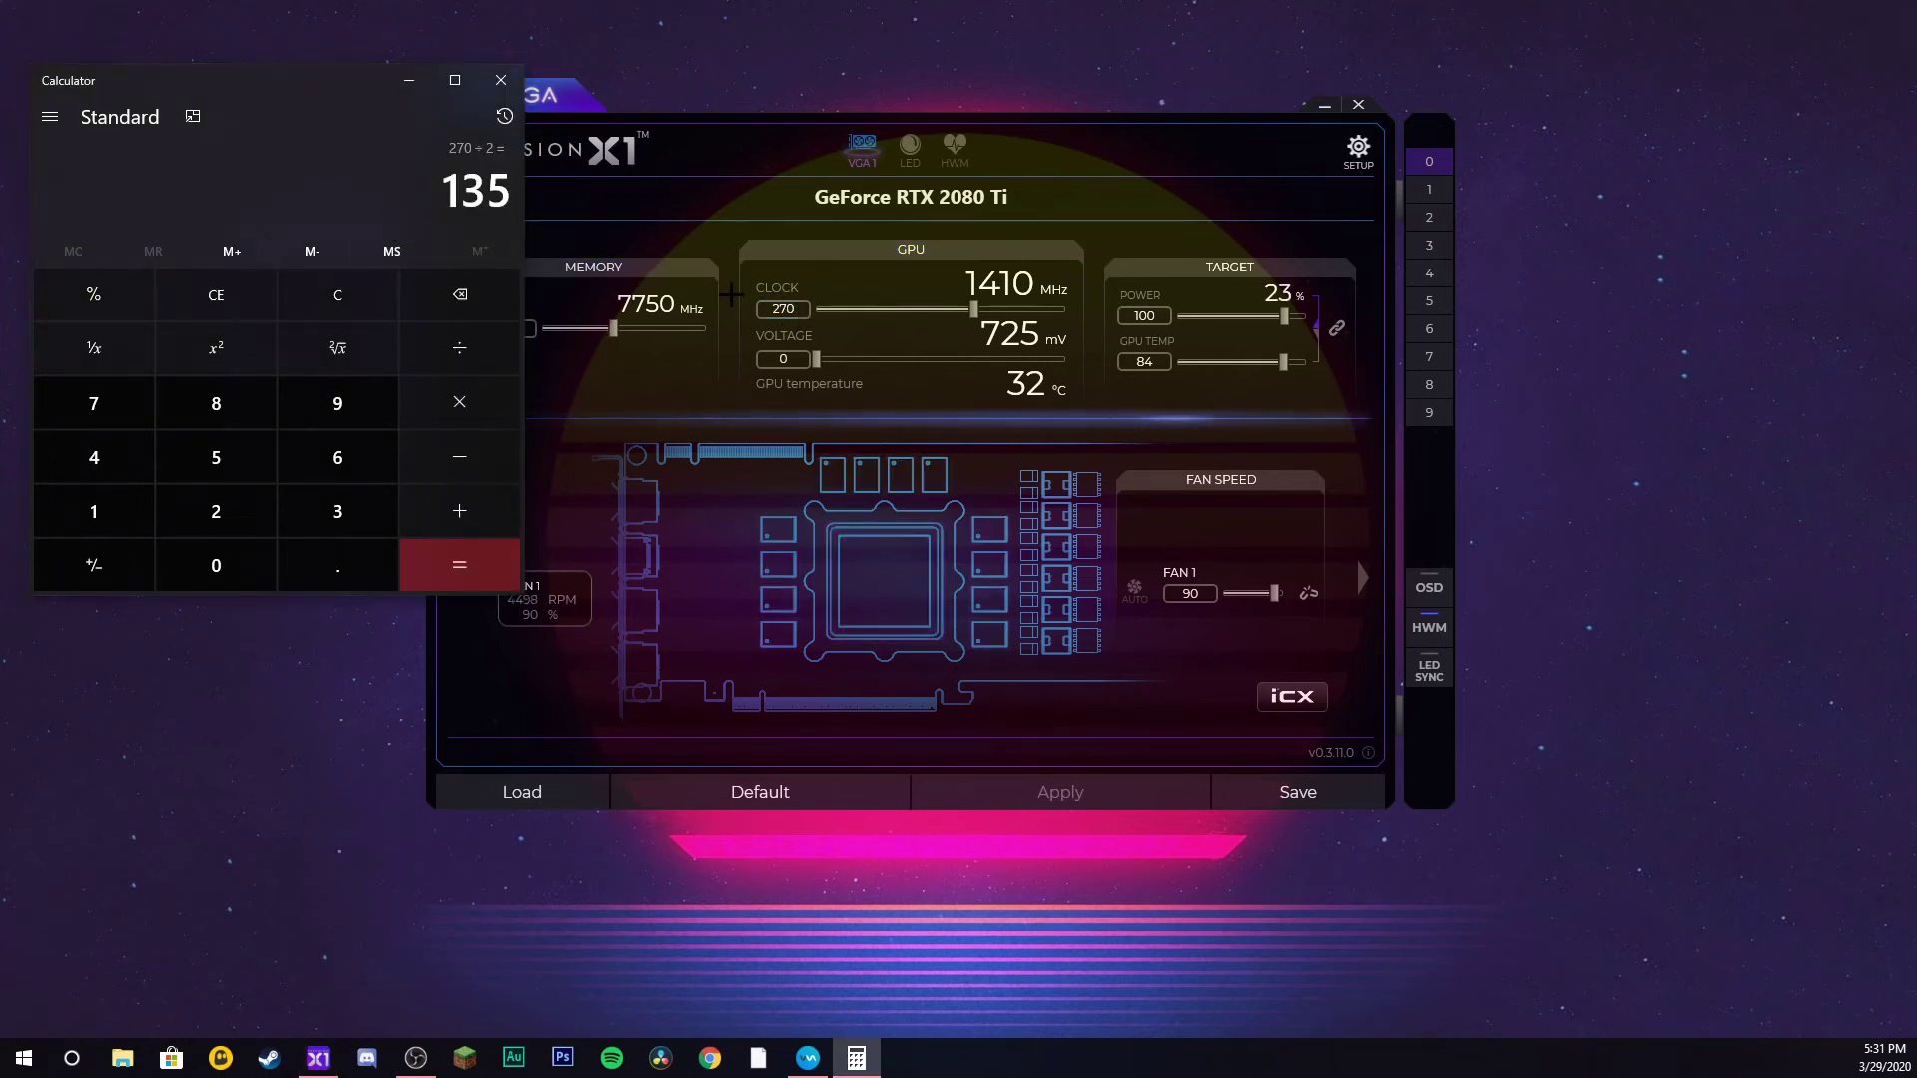
left_click(459, 510)
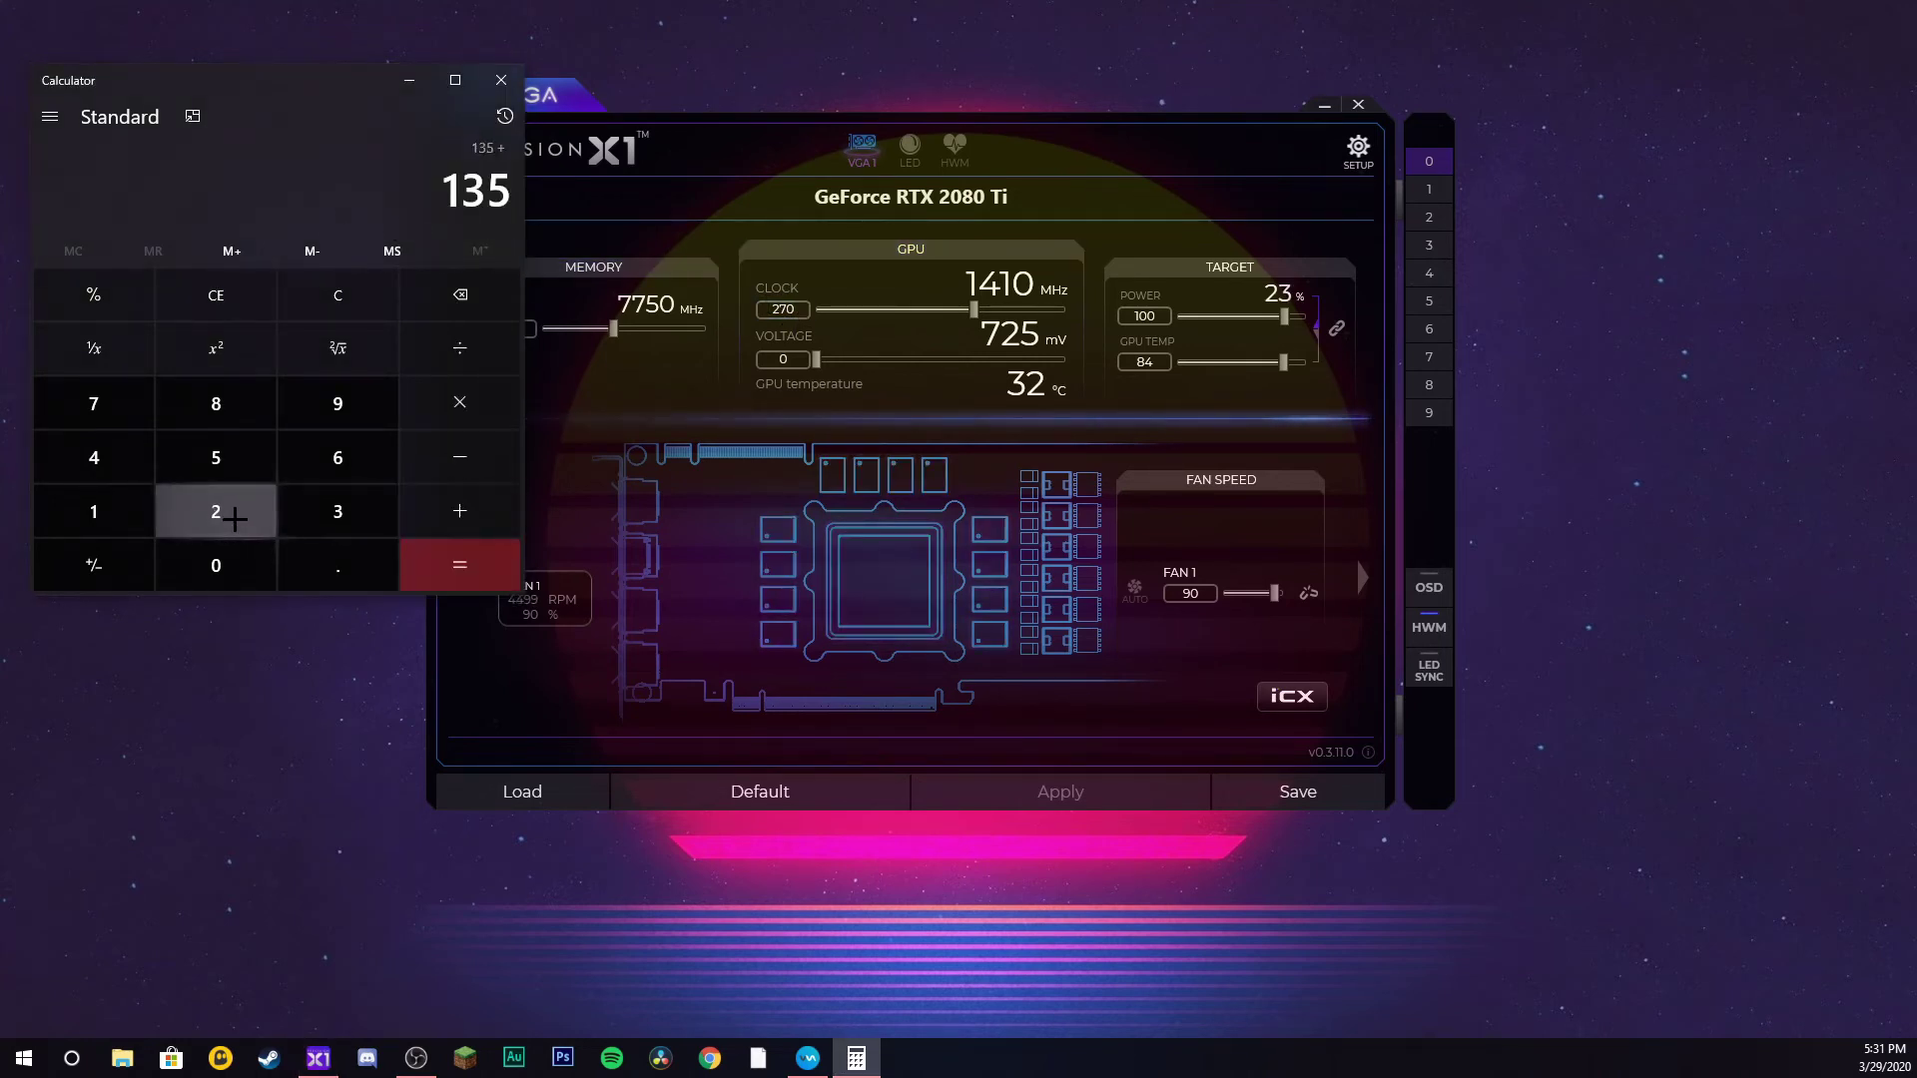
left_click(215, 511)
left_click(94, 404)
left_click(215, 566)
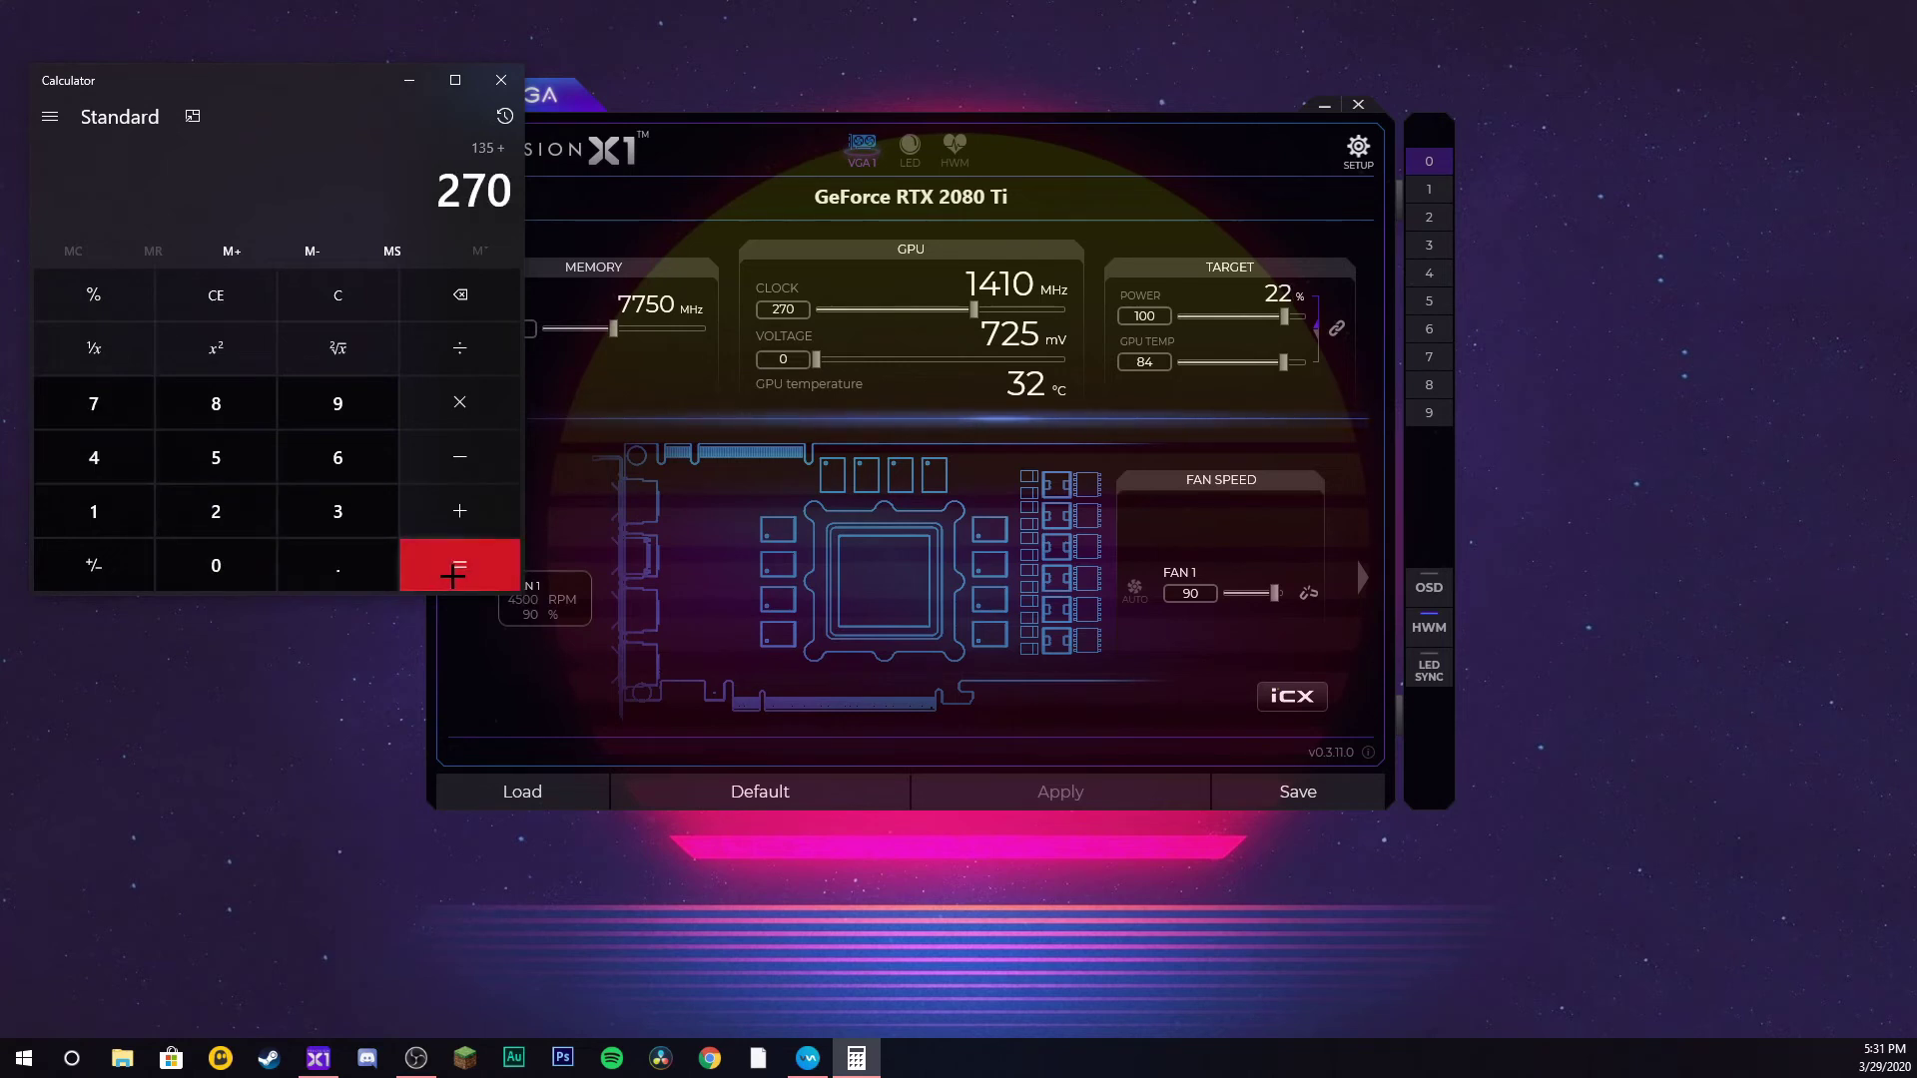
left_click(453, 574)
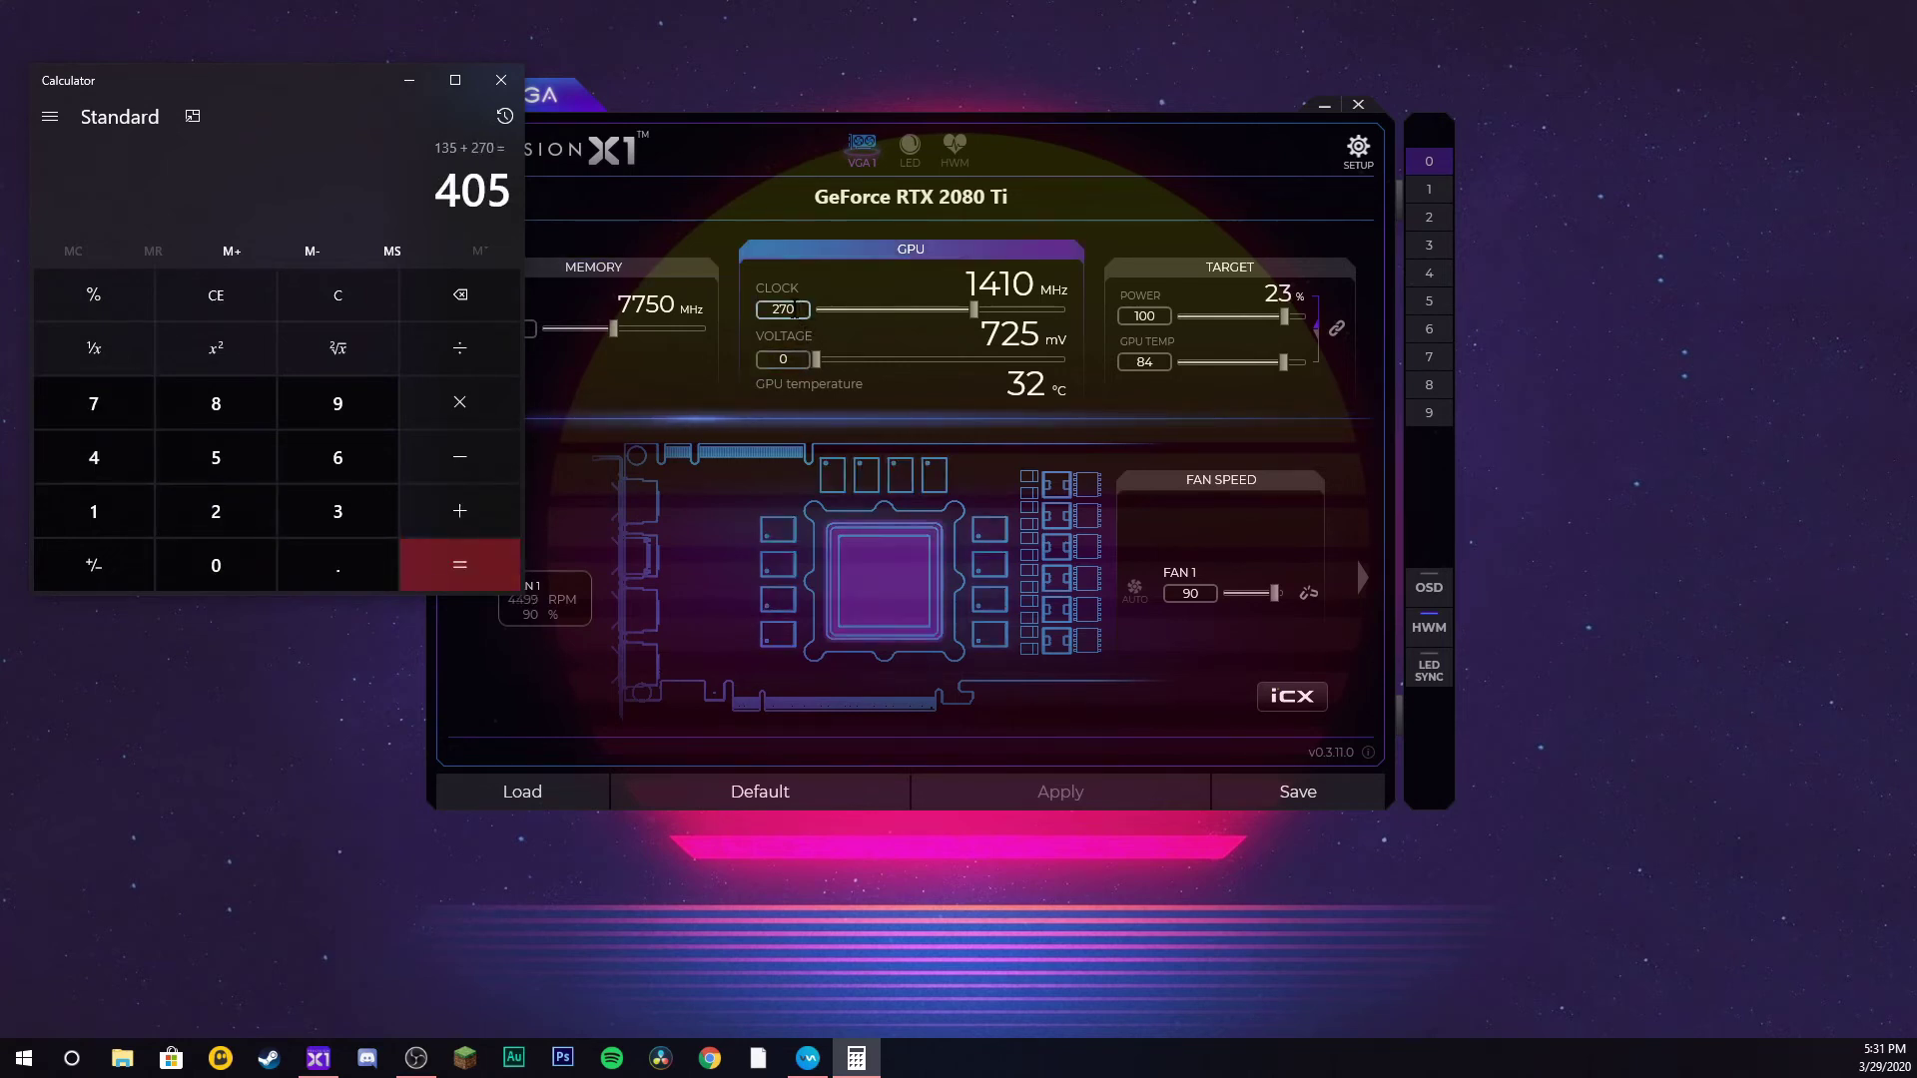
- Change the GPU clock offset to +405 and apply it, giving a 1545 MHz core
left_click(783, 309)
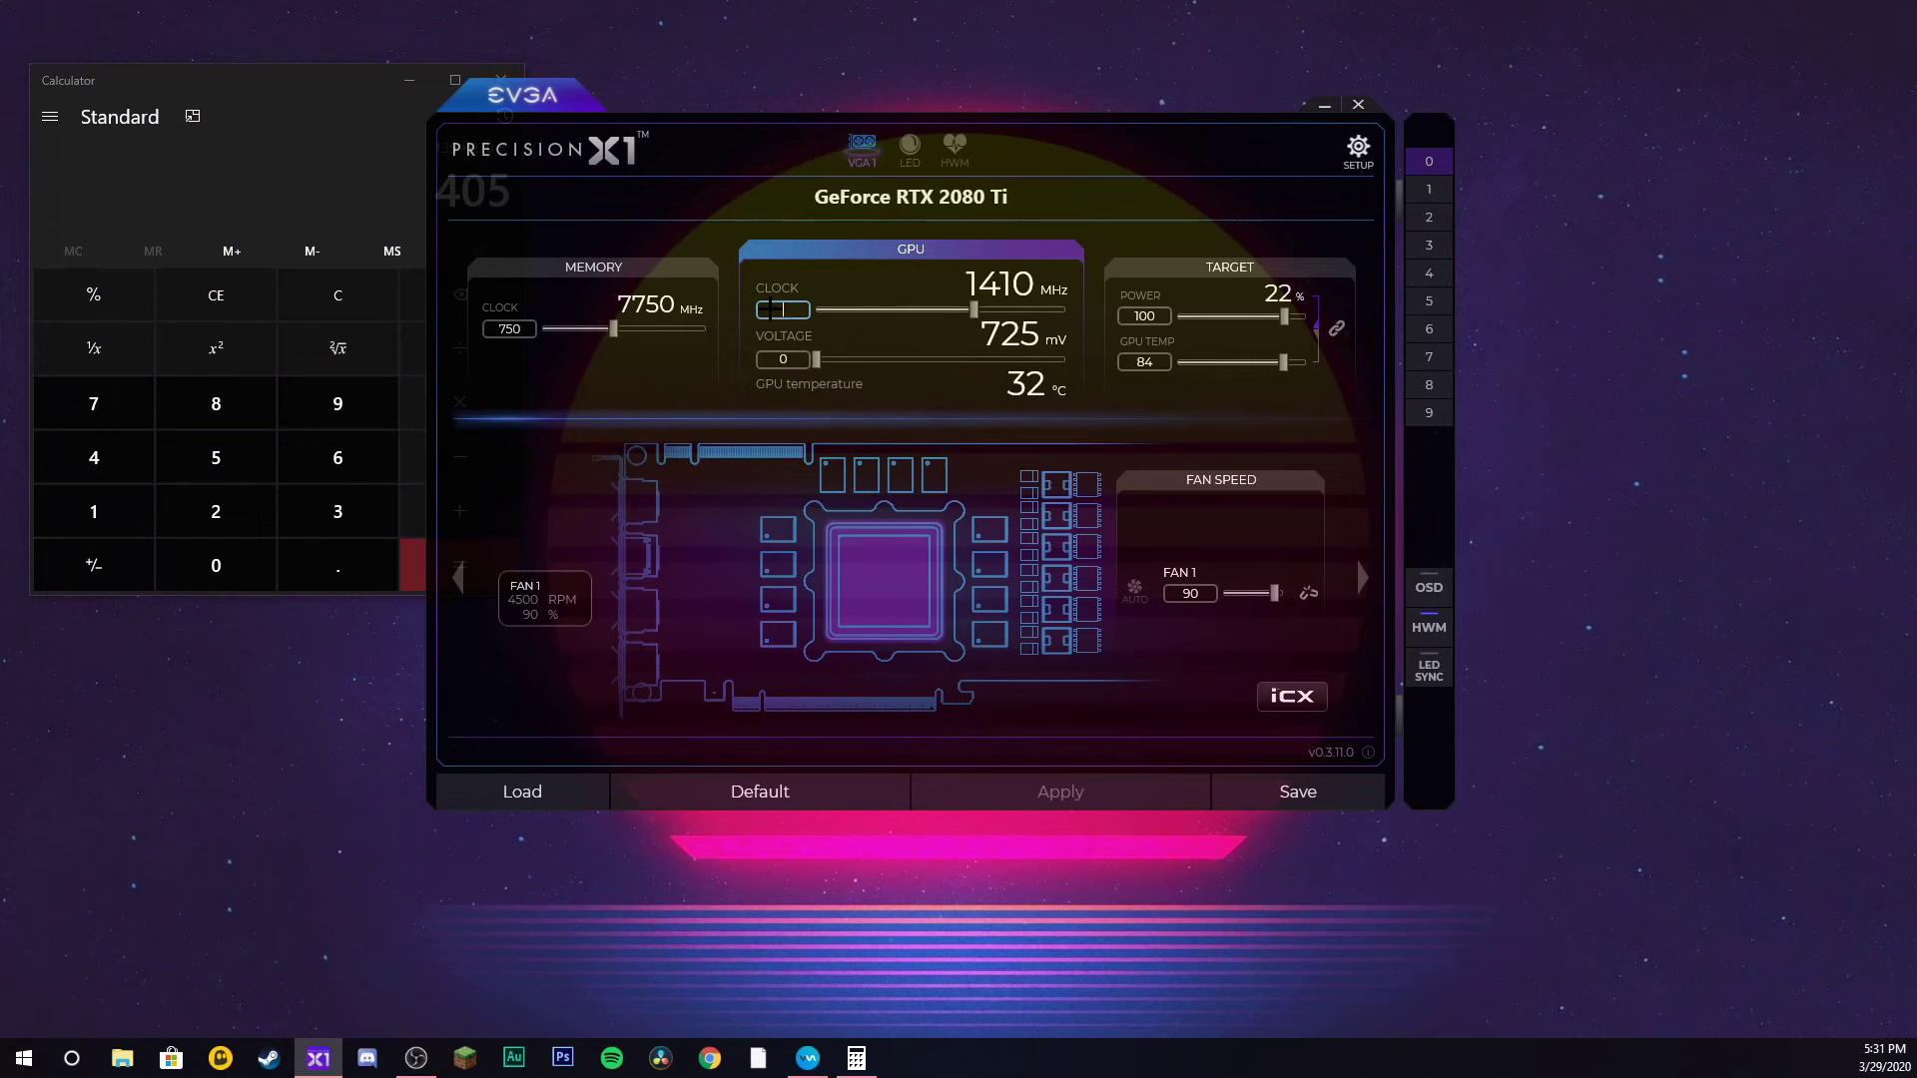
type("405")
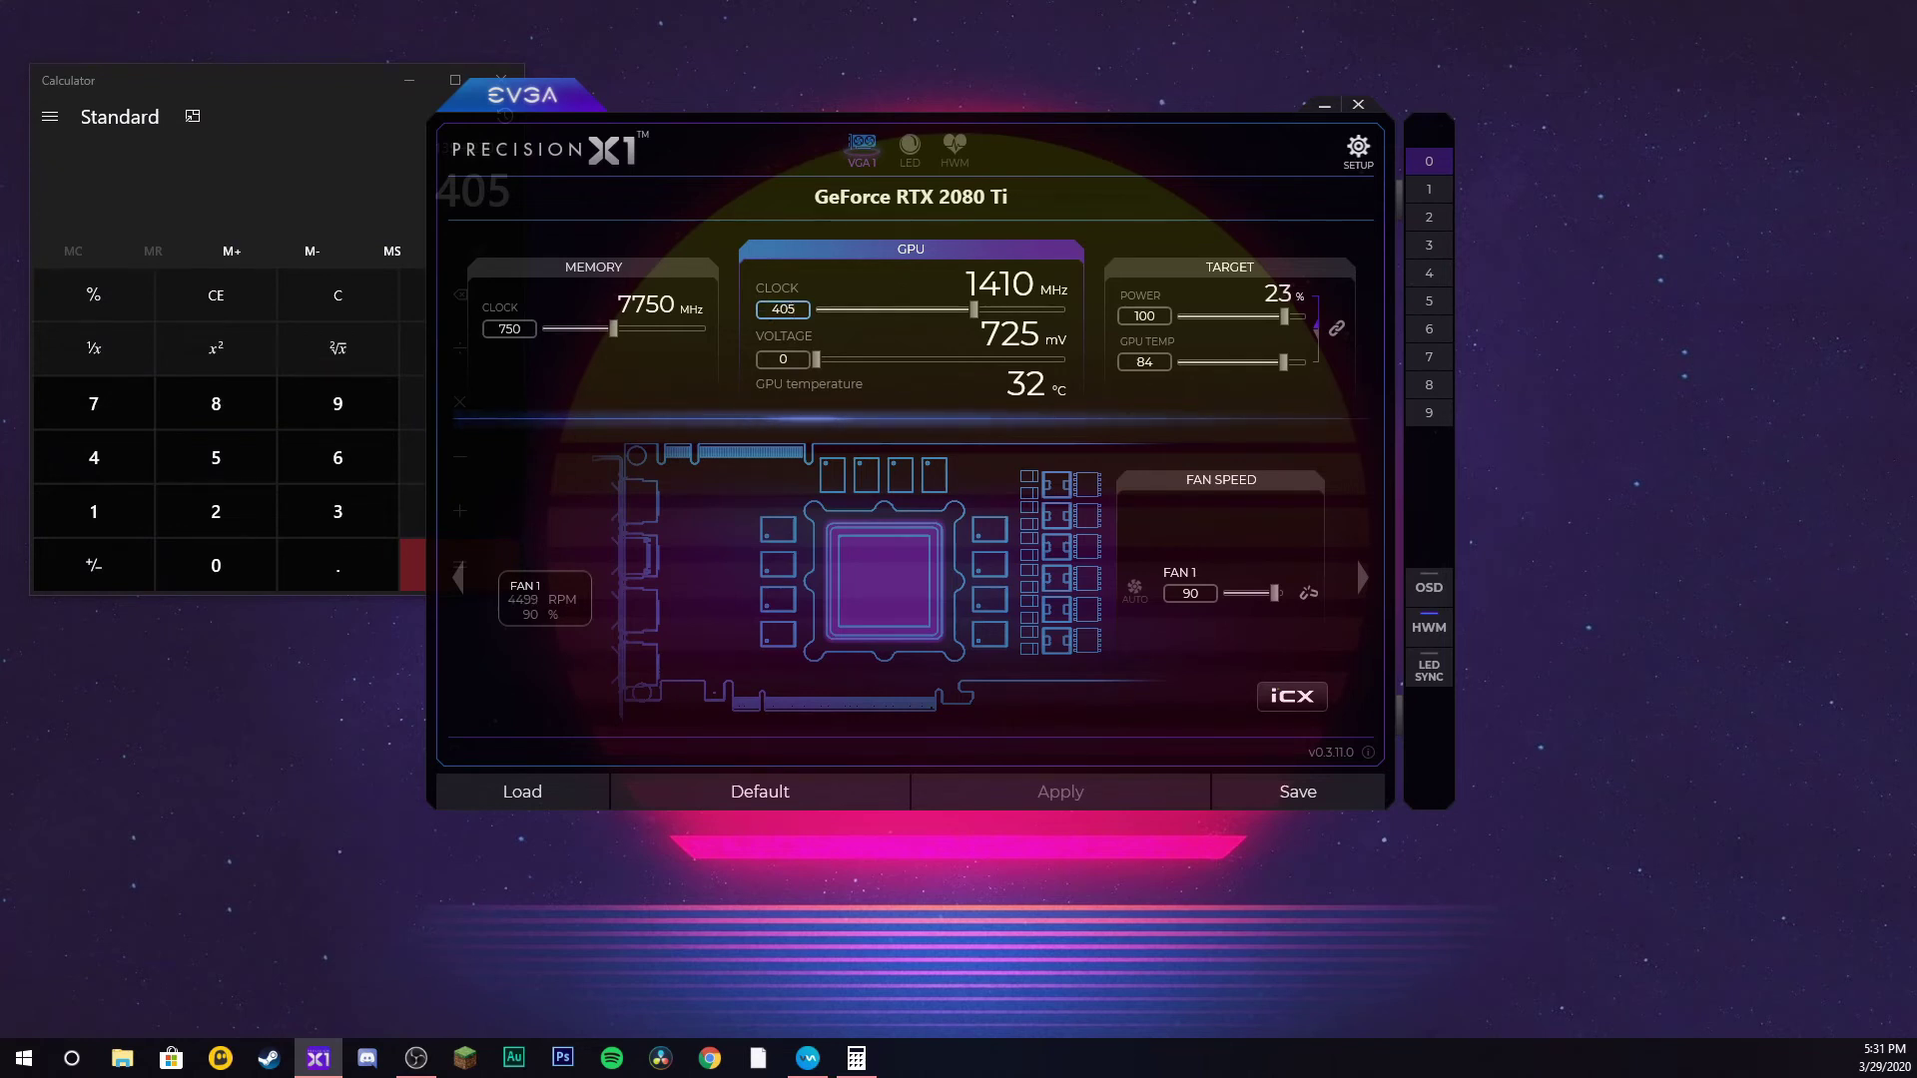
key("Return")
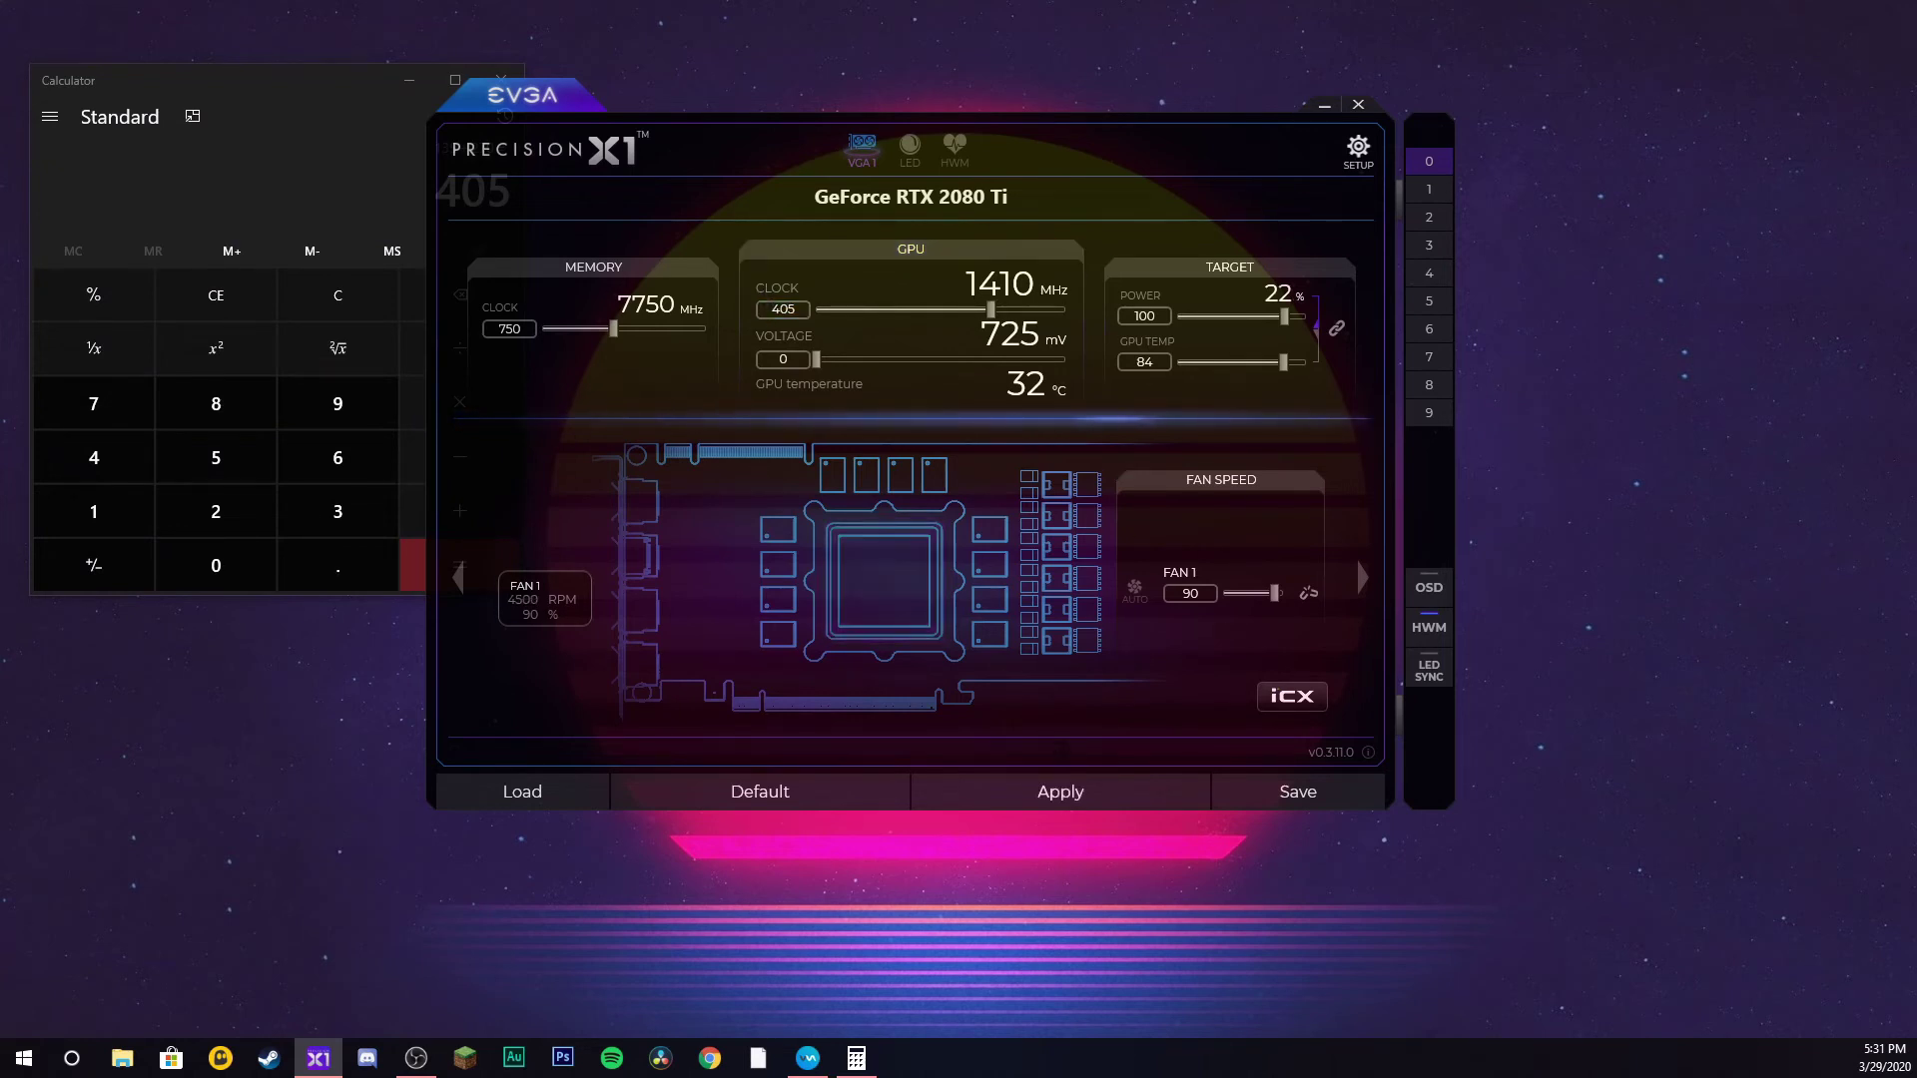
left_click(1044, 794)
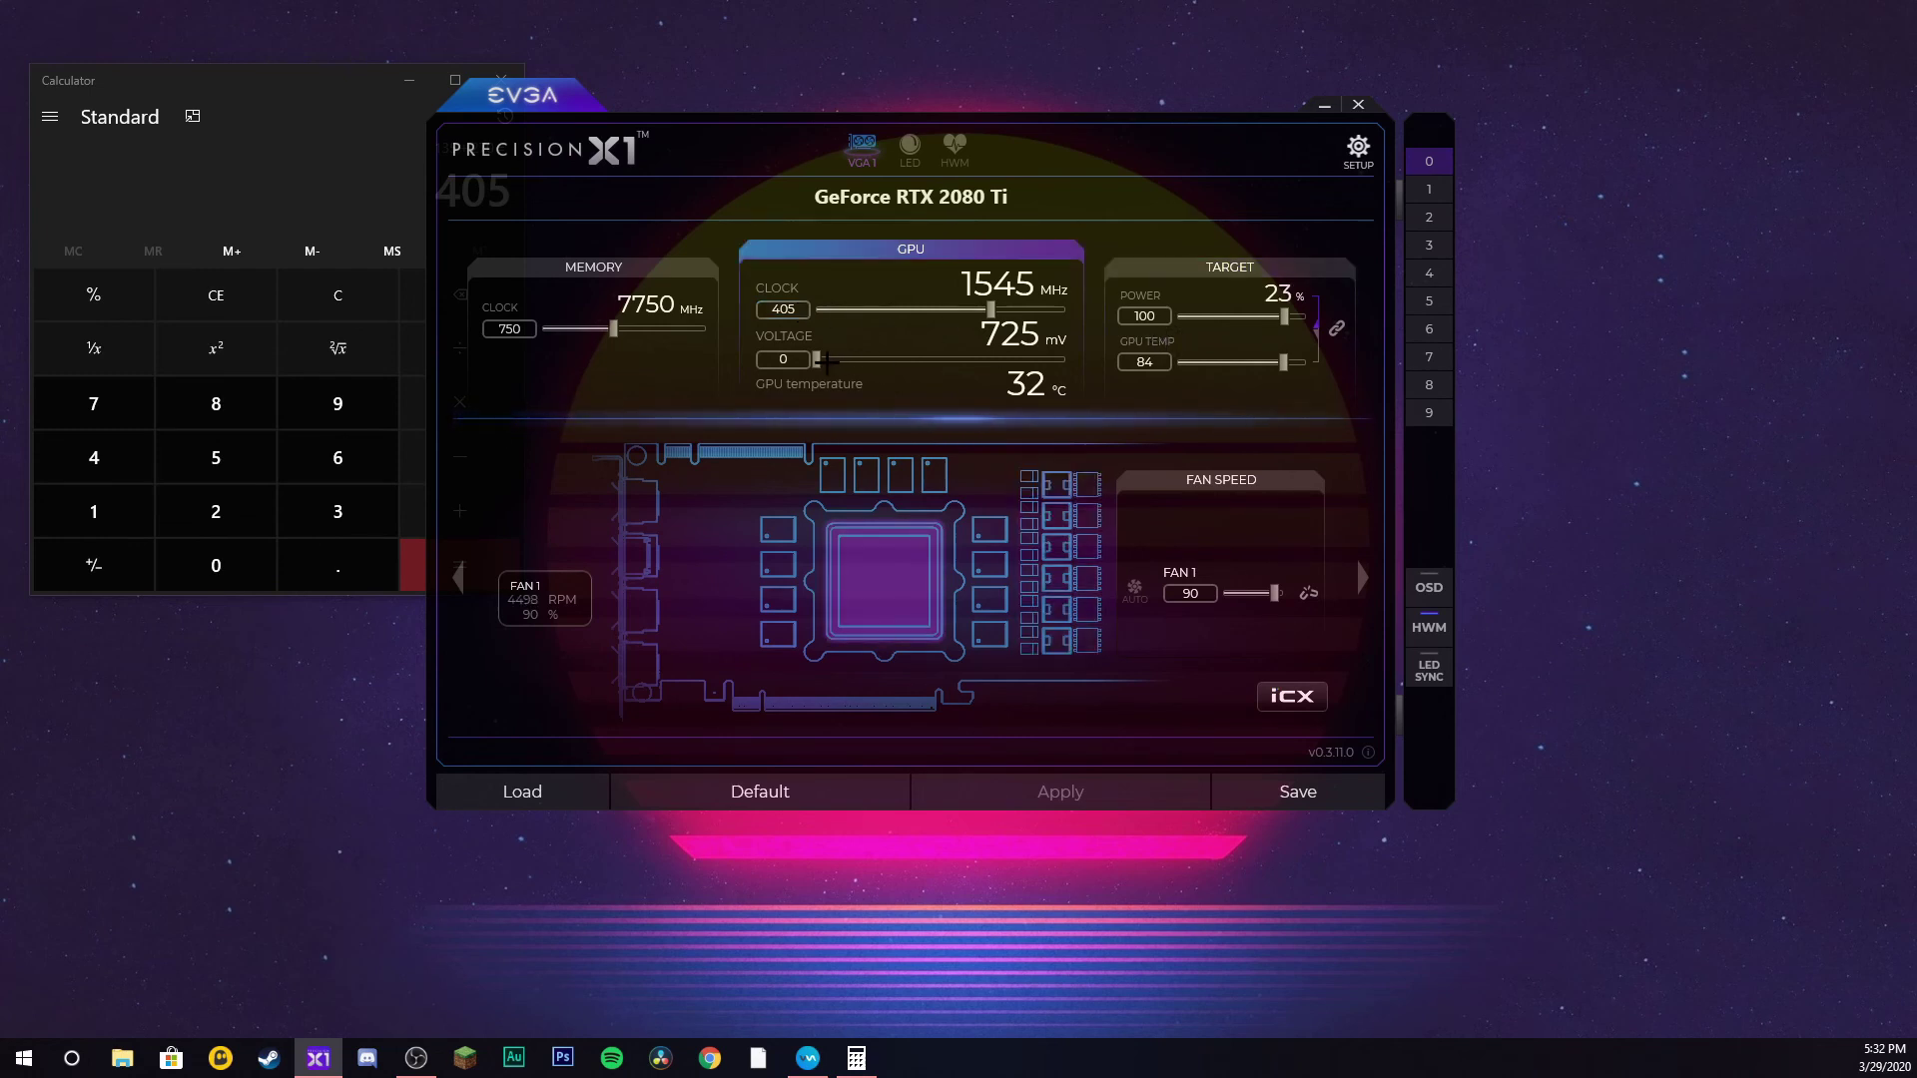
- Set the GPU voltage offset to +15 and apply it
left_click_drag(815, 359, 855, 358)
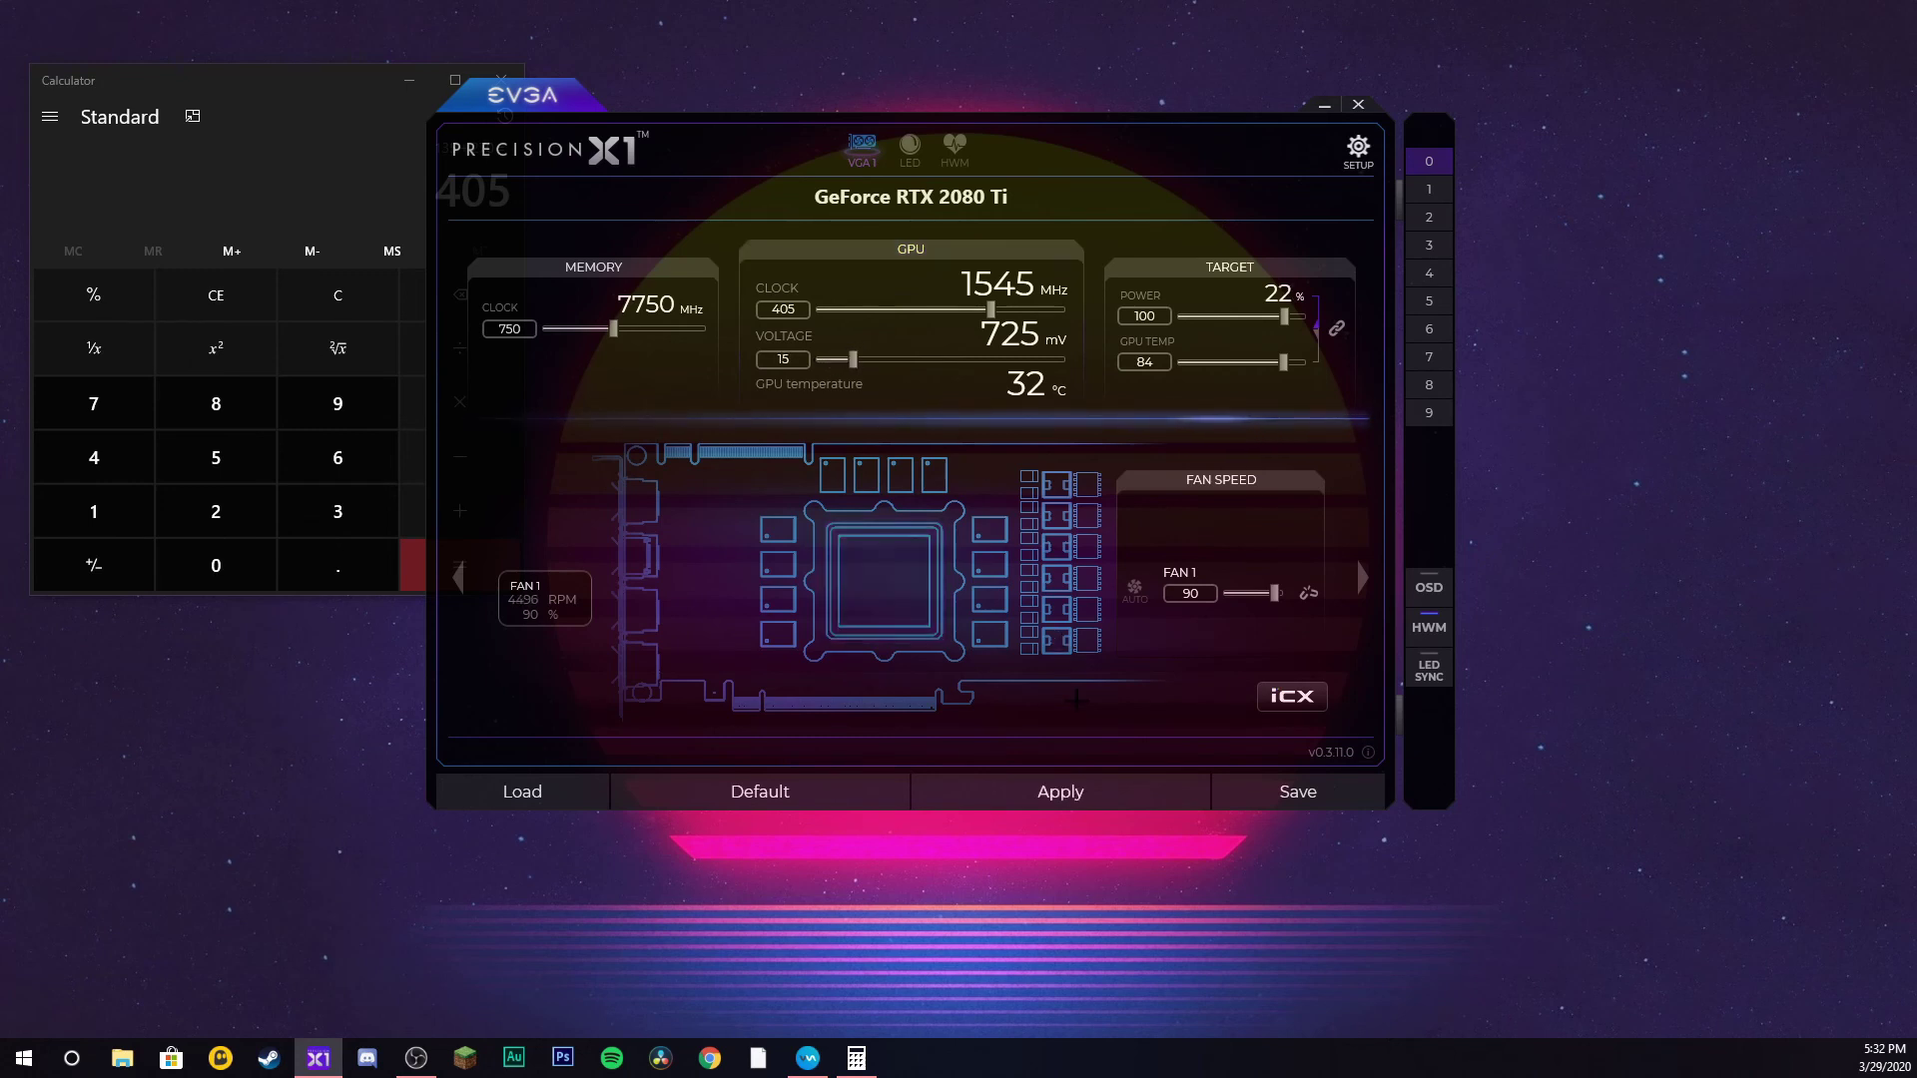
left_click(1061, 791)
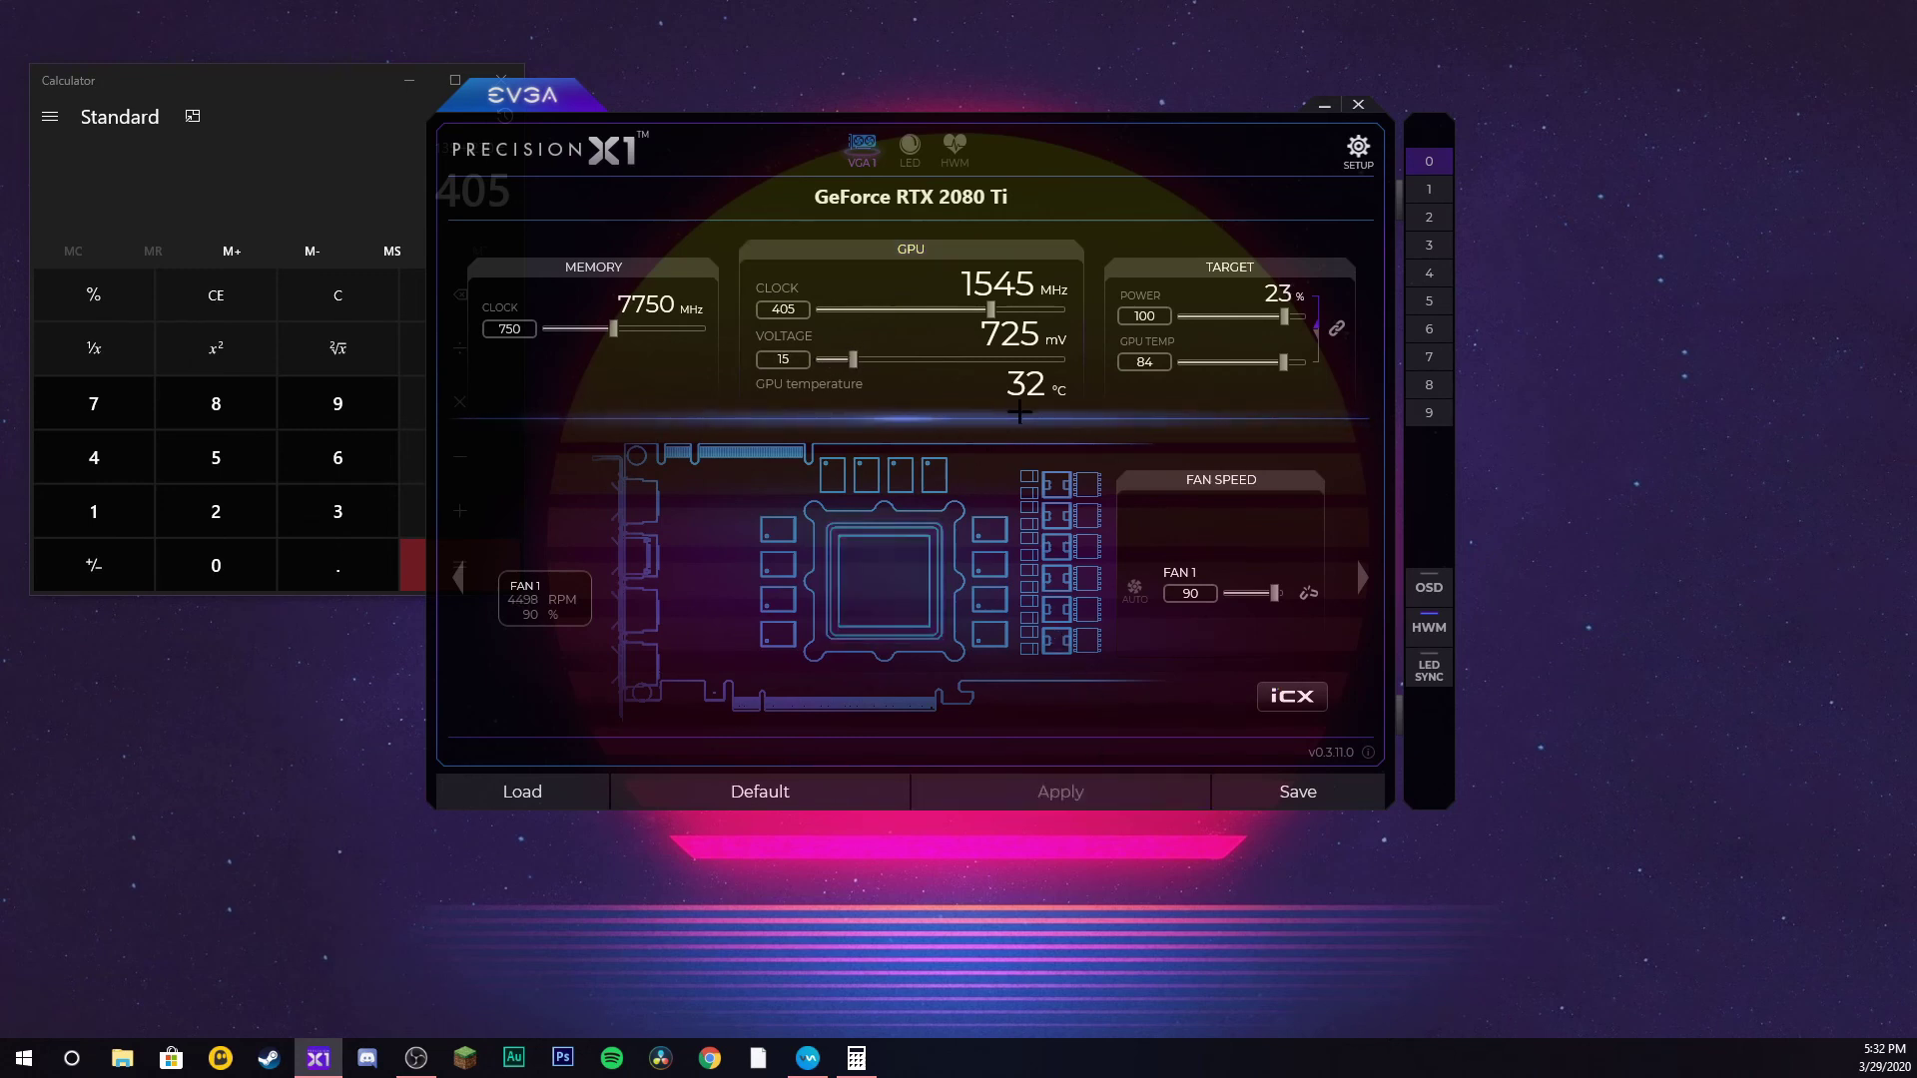